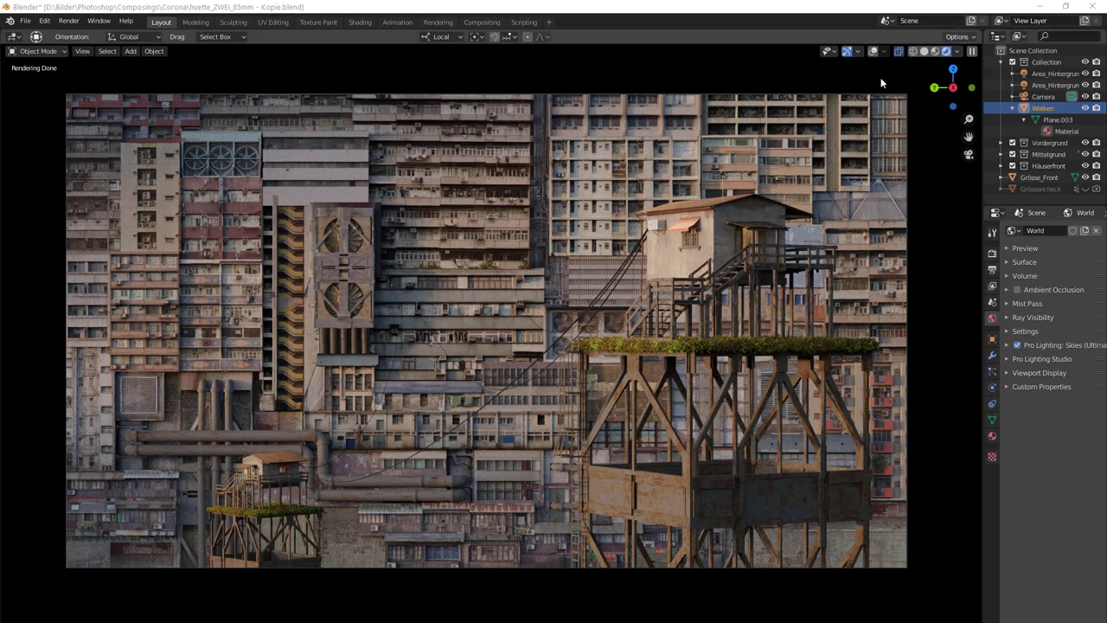
Examine the whole scene from outside the camera view, including the building facade, the towers and the cloud plane.
{"action": "middle_click_drag", "start_coordinate": [29, 273], "coordinate": [636, 421]}
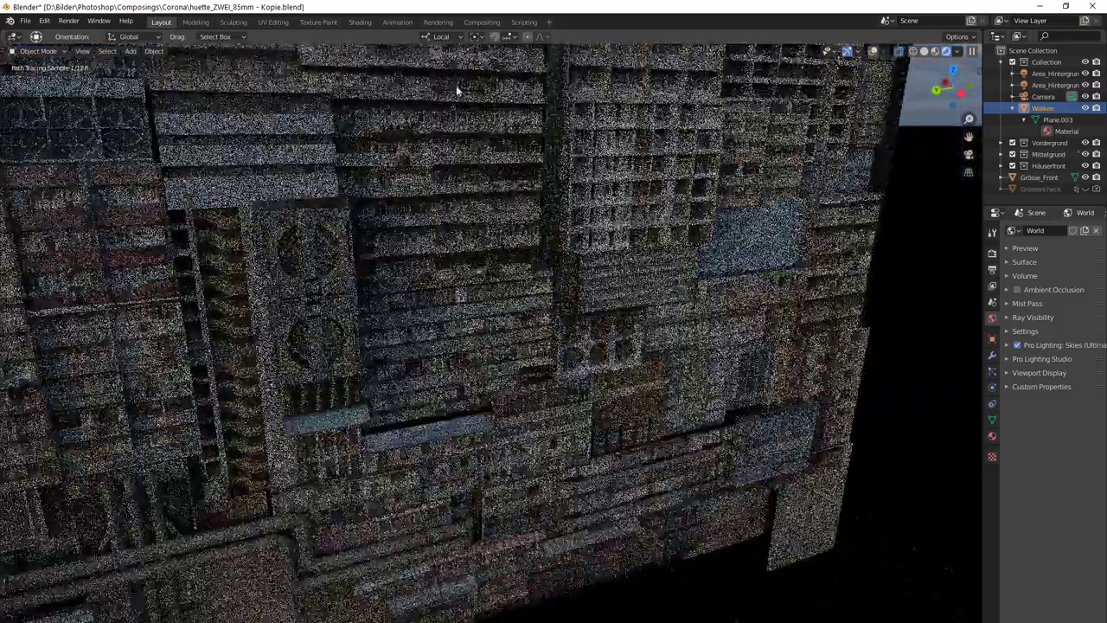
{"action": "scroll", "coordinate": [661, 275], "scroll_direction": "down", "scroll_amount": 6}
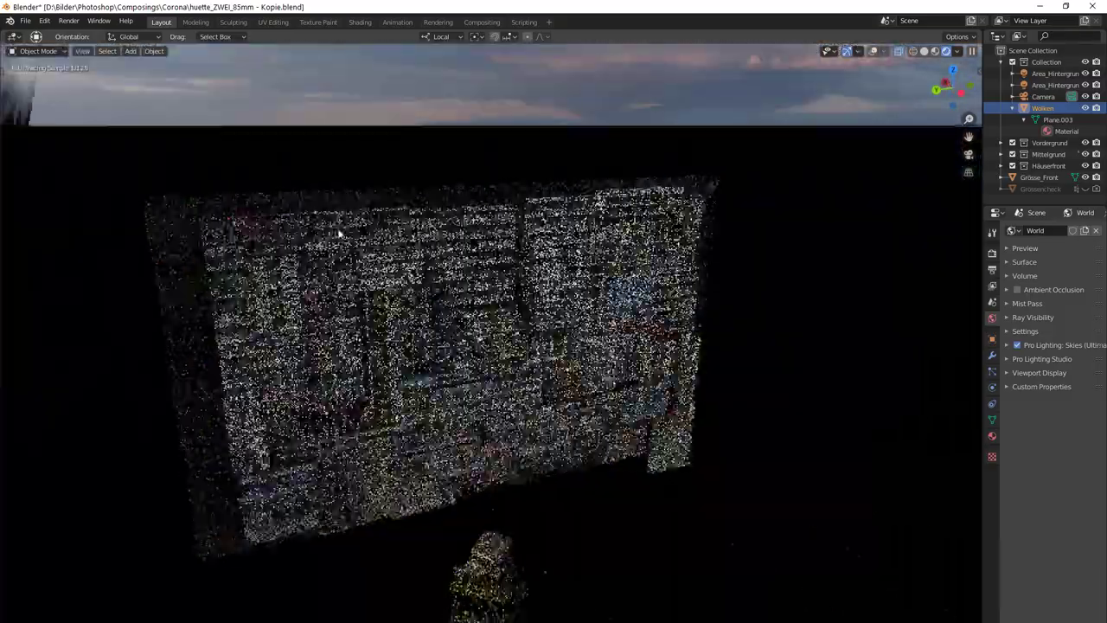
{"action": "right_click", "coordinate": [719, 512]}
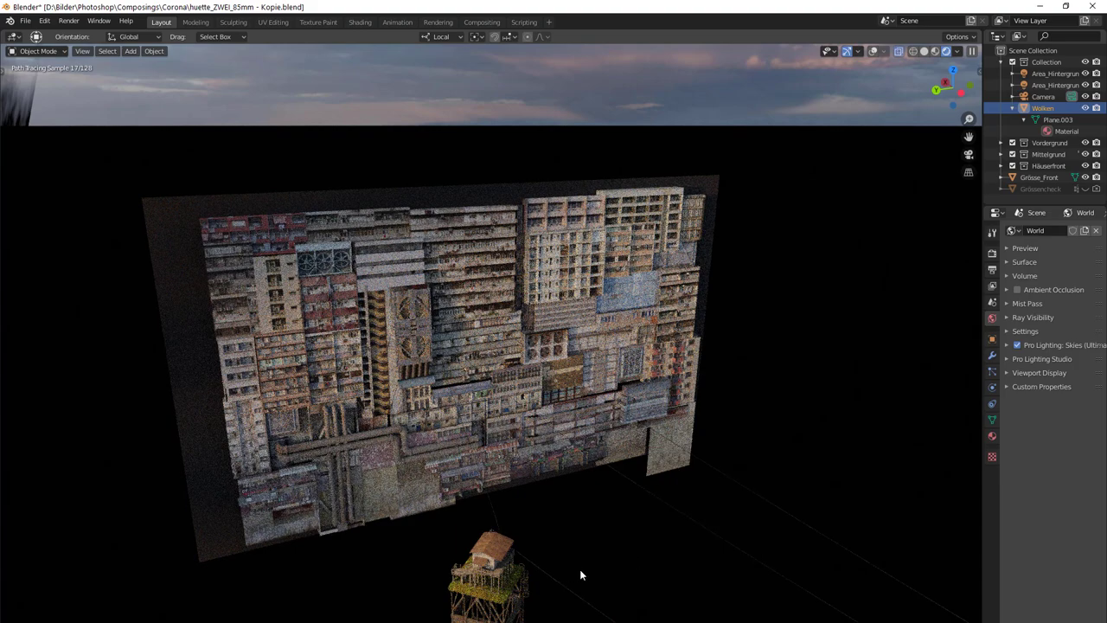
{"action": "middle_click_drag", "start_coordinate": [580, 570], "coordinate": [612, 535]}
{"action": "scroll", "coordinate": [571, 510], "scroll_direction": "down", "scroll_amount": 6}
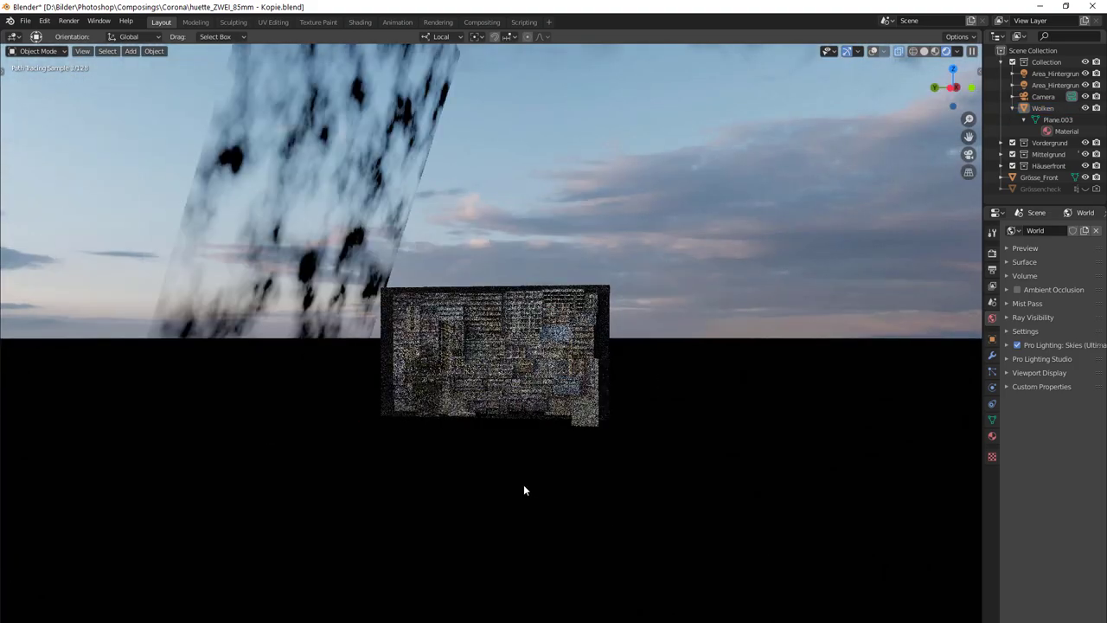
{"action": "middle_click_drag", "start_coordinate": [524, 484], "coordinate": [389, 475]}
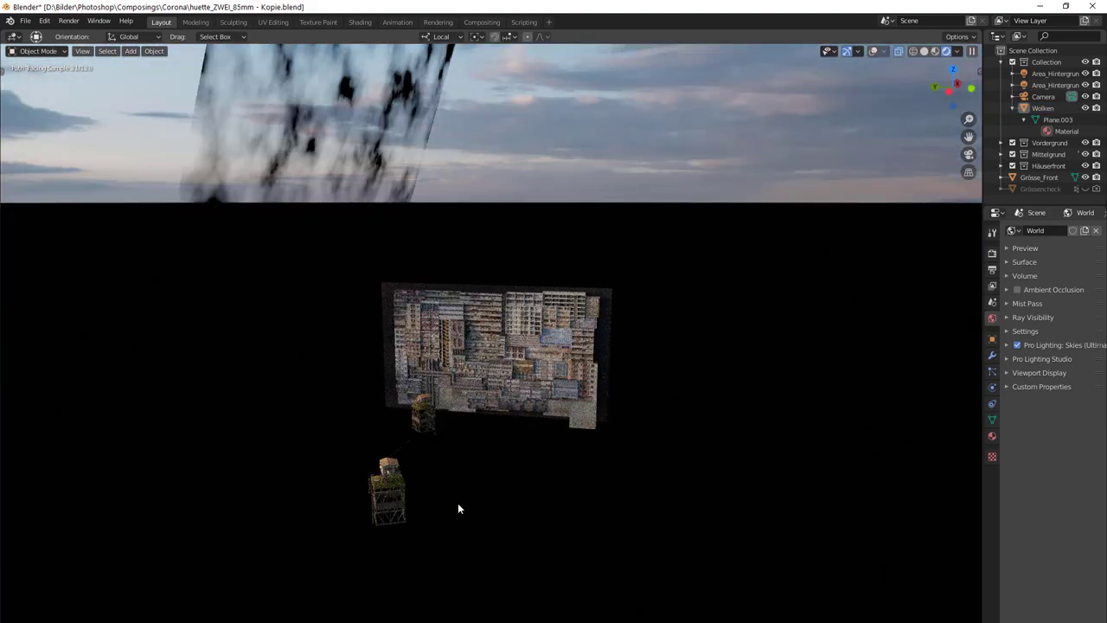
{"action": "scroll", "coordinate": [462, 507], "scroll_direction": "up", "scroll_amount": 4}
{"action": "scroll", "coordinate": [470, 519], "scroll_direction": "up", "scroll_amount": 1}
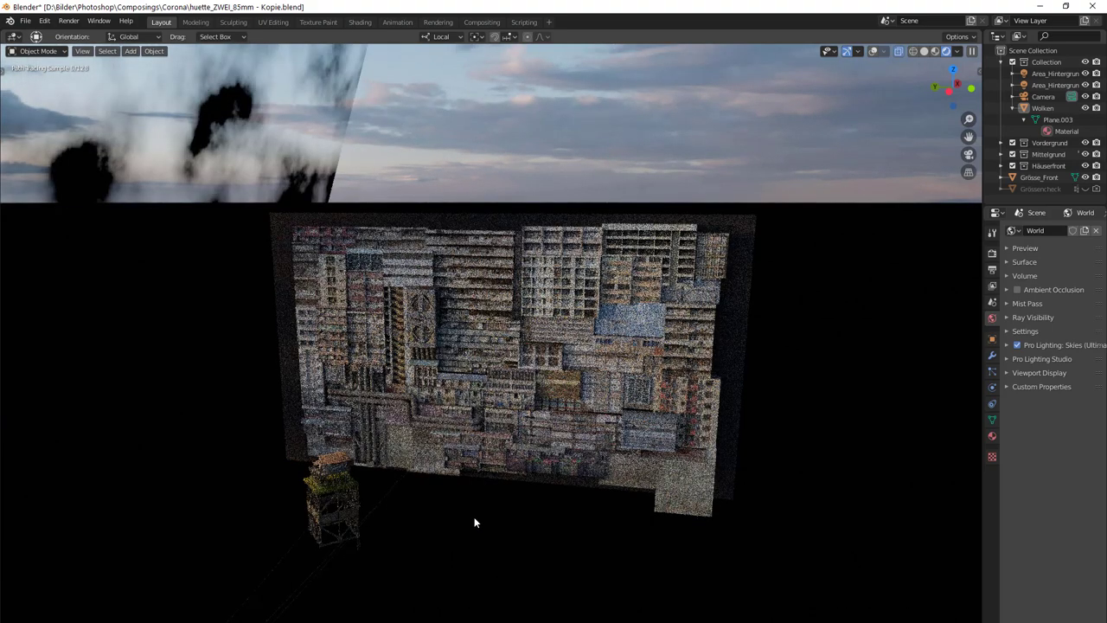
{"action": "scroll", "coordinate": [481, 518], "scroll_direction": "down", "scroll_amount": 2}
{"action": "middle_click_drag", "start_coordinate": [484, 519], "coordinate": [619, 495]}
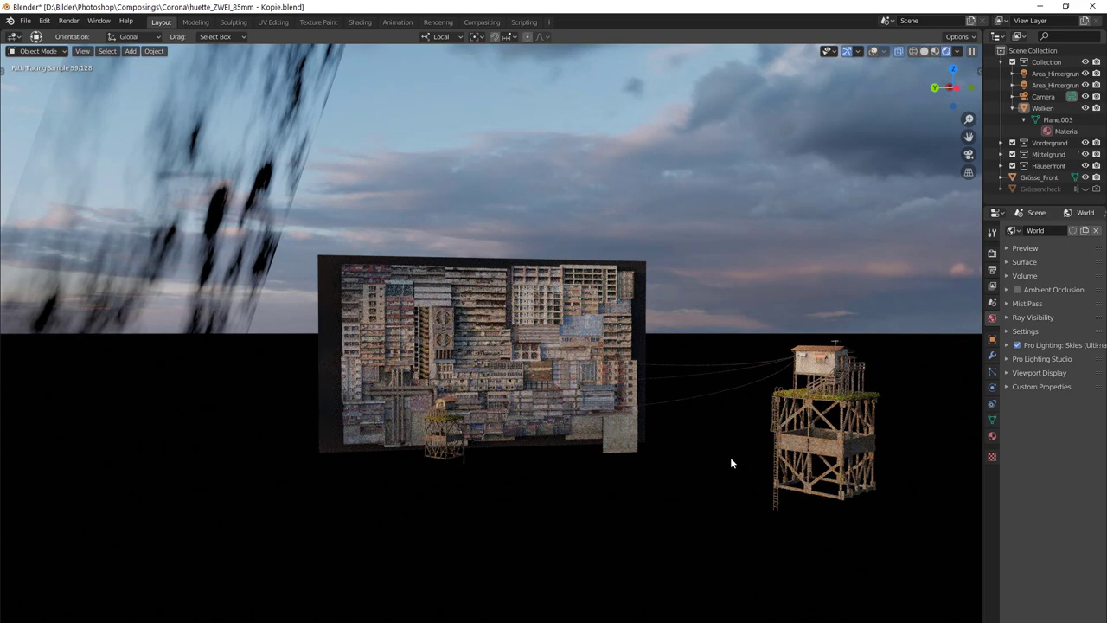
{"action": "scroll", "coordinate": [802, 438], "scroll_direction": "up", "scroll_amount": 1}
{"action": "scroll", "coordinate": [727, 440], "scroll_direction": "down", "scroll_amount": 1}
Exclude the Vordergrund and Mittelgrund collections from the view layer to isolate the building facade.
{"action": "left_click", "coordinate": [1013, 142]}
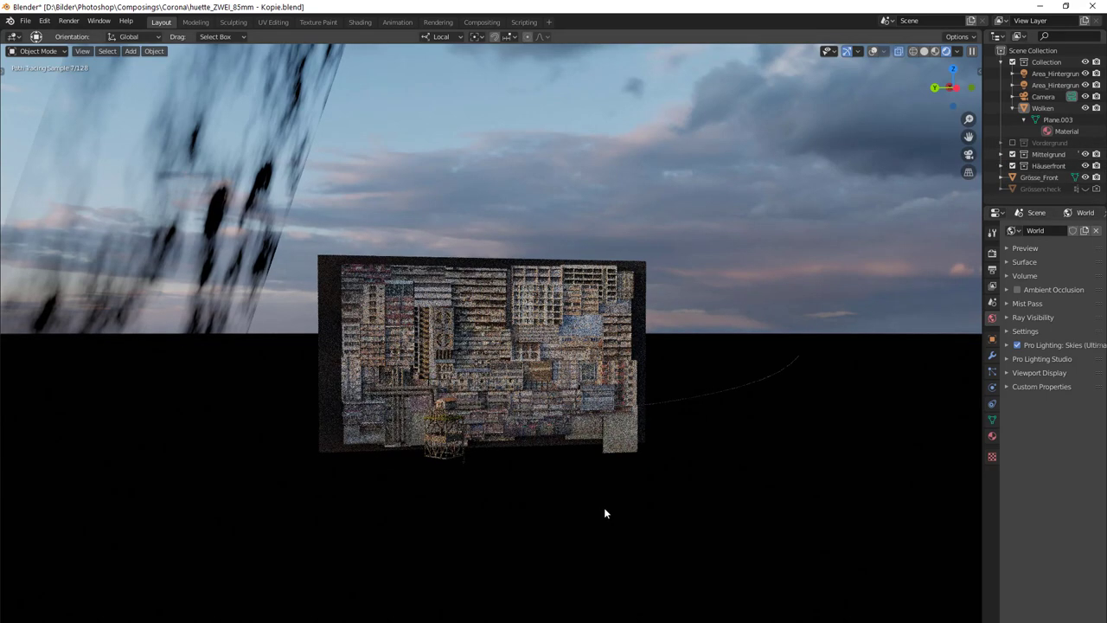
{"action": "middle_click_drag", "start_coordinate": [606, 511], "coordinate": [623, 485]}
{"action": "left_click", "coordinate": [1013, 154]}
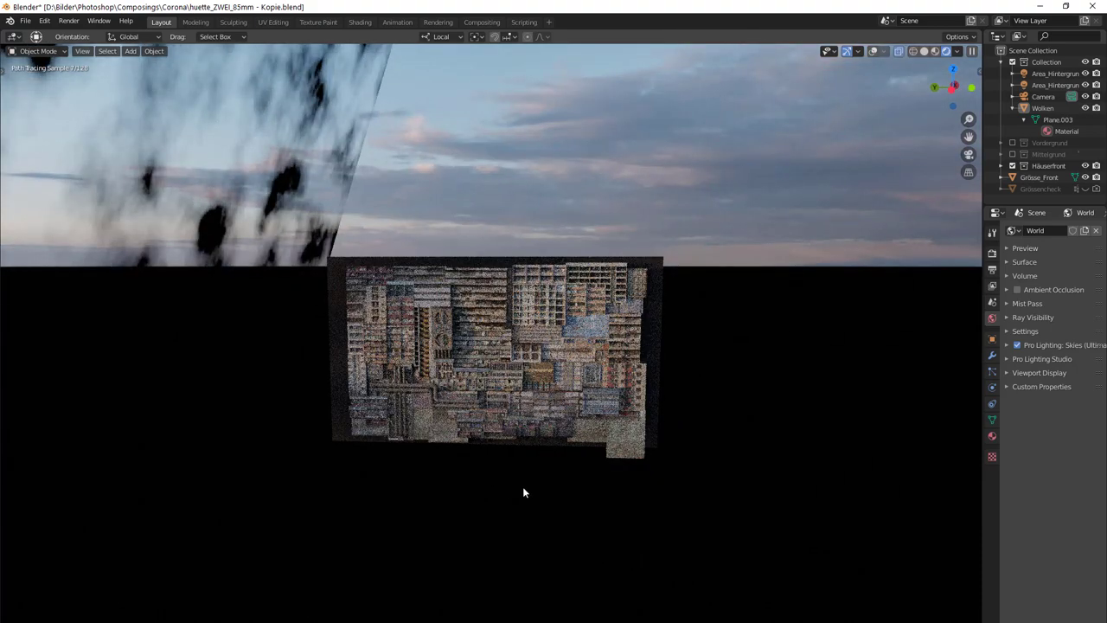
{"action": "middle_click_drag", "start_coordinate": [523, 486], "coordinate": [505, 489]}
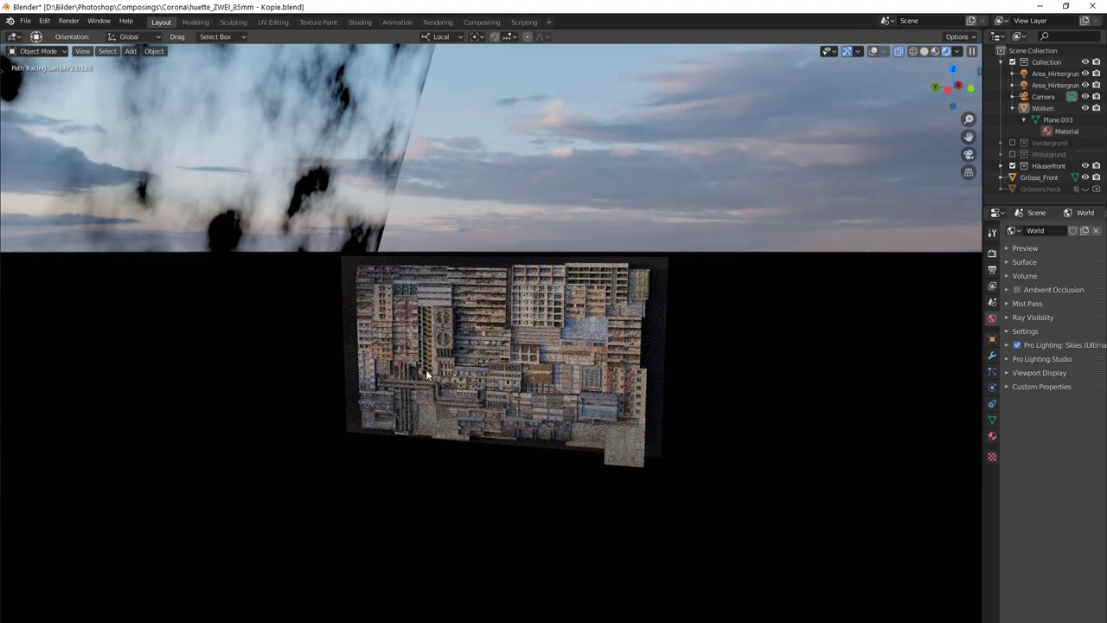
{"action": "scroll", "coordinate": [309, 181], "scroll_direction": "down", "scroll_amount": 1}
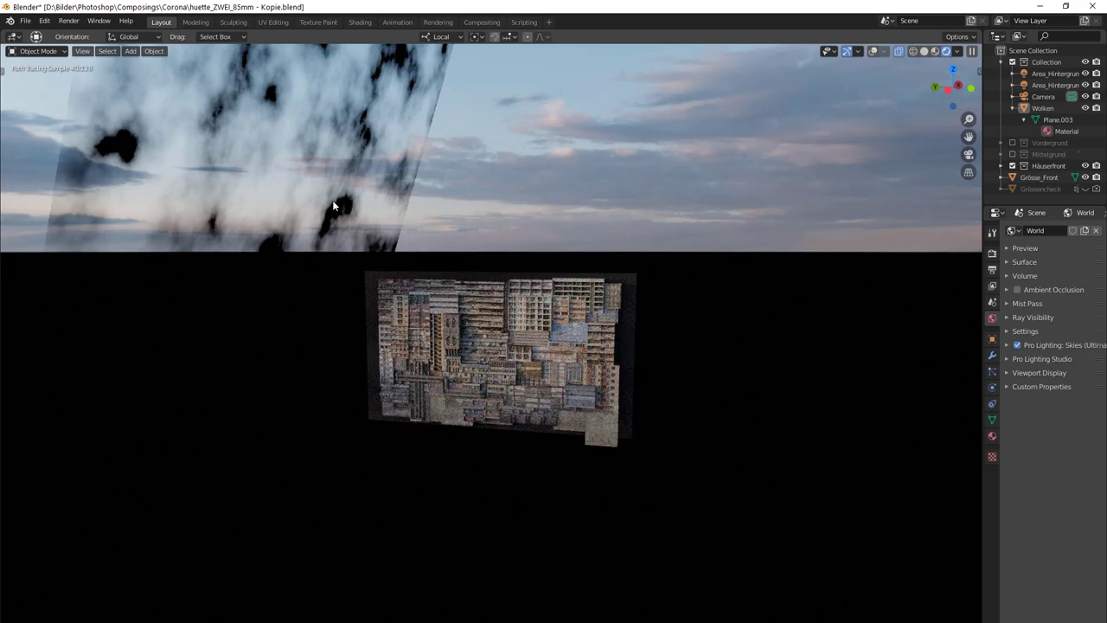
Display the scene in solid shading and inspect the large Wolken plane beside the facade from several angles.
{"action": "middle_click_drag", "start_coordinate": [333, 200], "coordinate": [355, 218]}
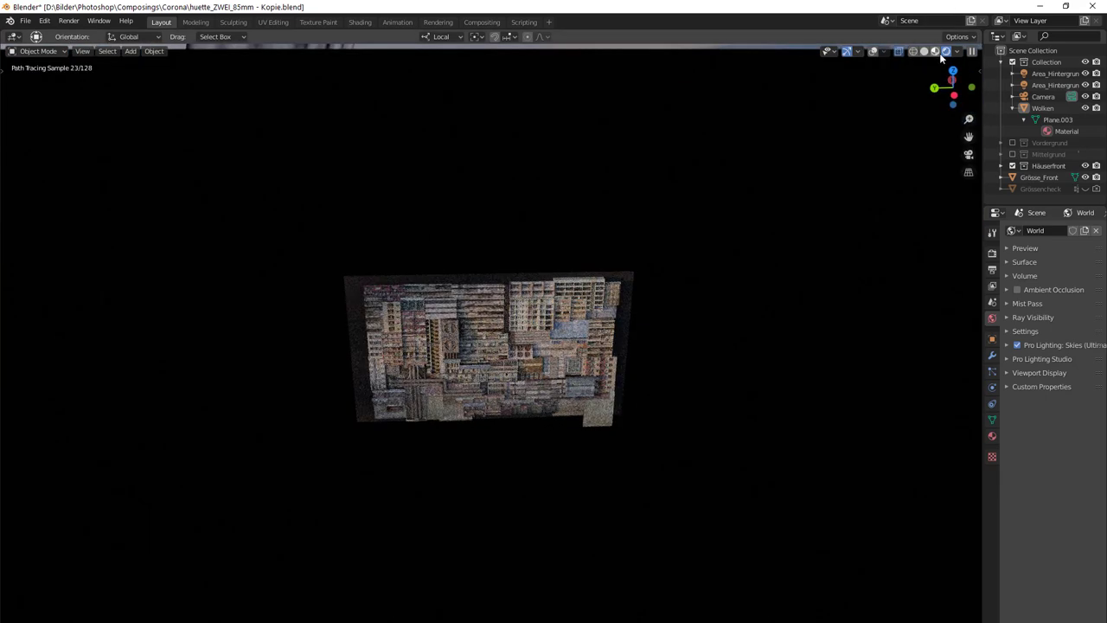
{"action": "left_click", "coordinate": [924, 51]}
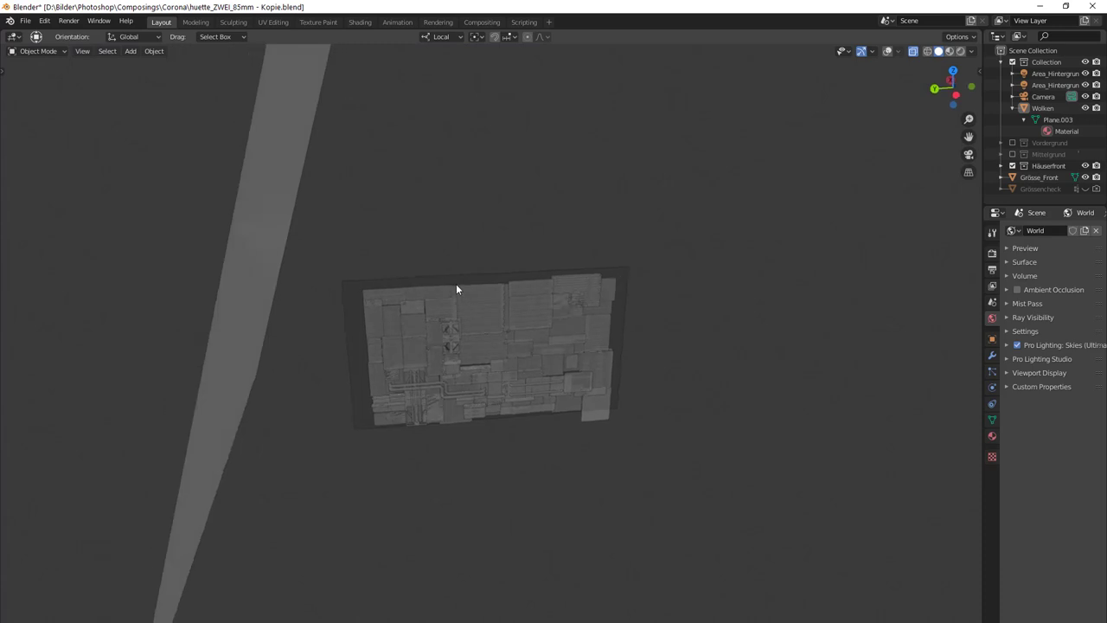
{"action": "middle_click_drag", "start_coordinate": [286, 192], "coordinate": [253, 224]}
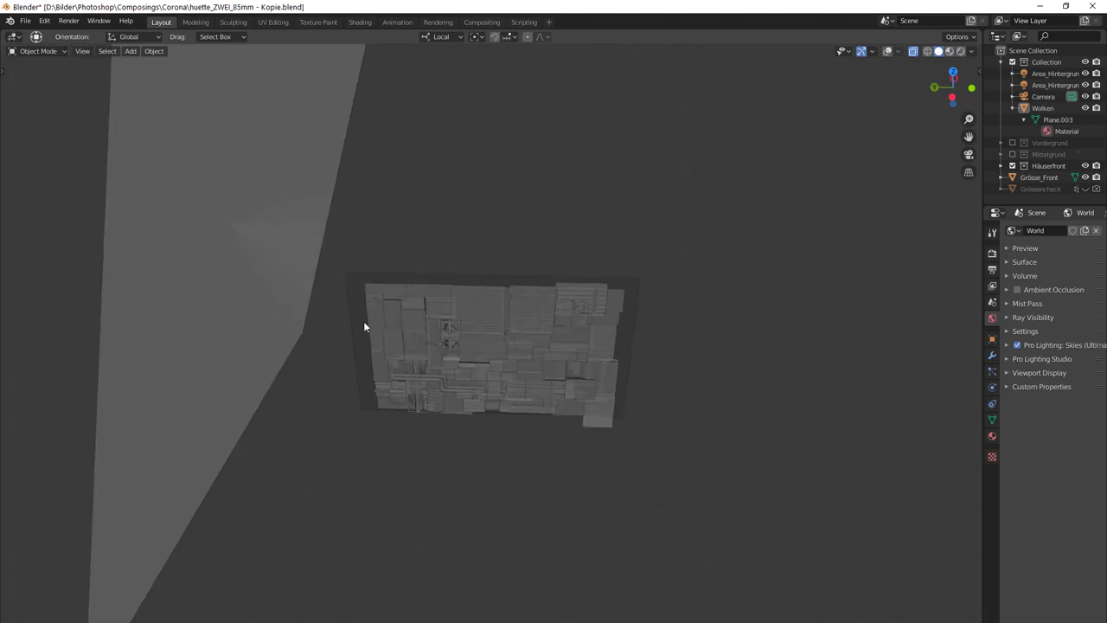
{"action": "middle_click_drag", "start_coordinate": [419, 376], "coordinate": [356, 261]}
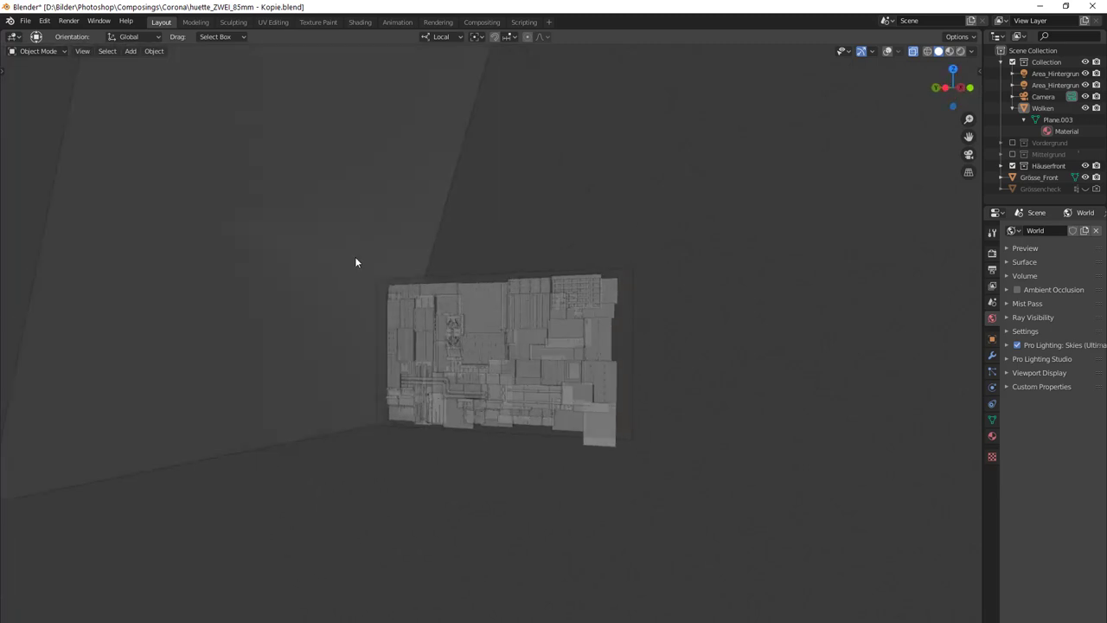
{"action": "middle_click_drag", "start_coordinate": [543, 403], "coordinate": [511, 443]}
{"action": "middle_click_drag", "start_coordinate": [560, 409], "coordinate": [422, 323]}
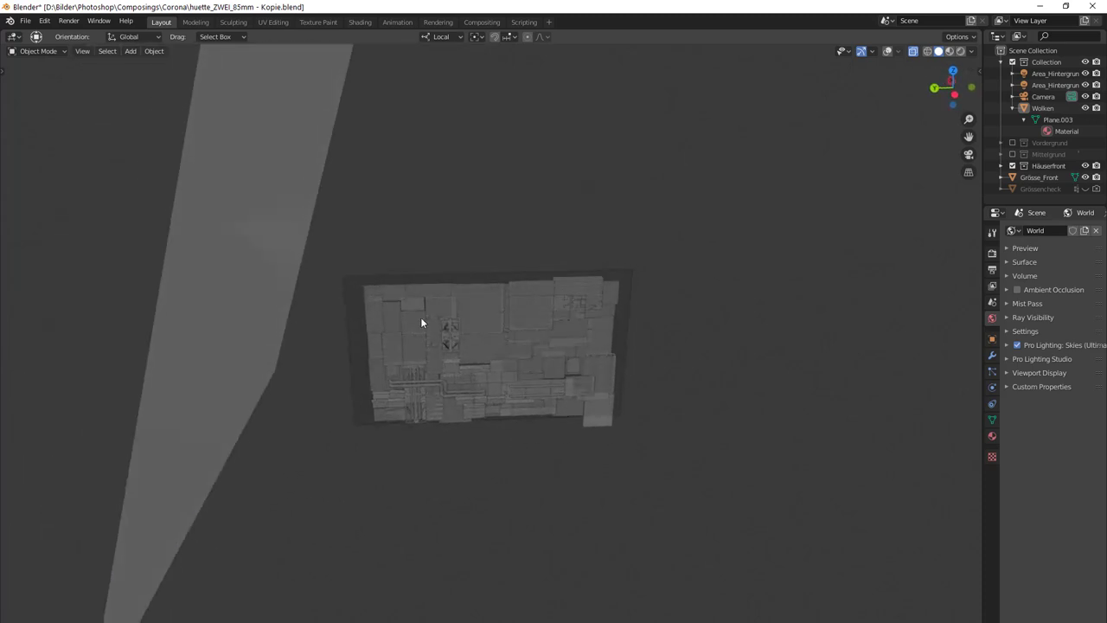
Return to the rendered camera view and compare the facade's lighting with the Wolken plane hidden and shown.
{"action": "key", "text": "KP_0"}
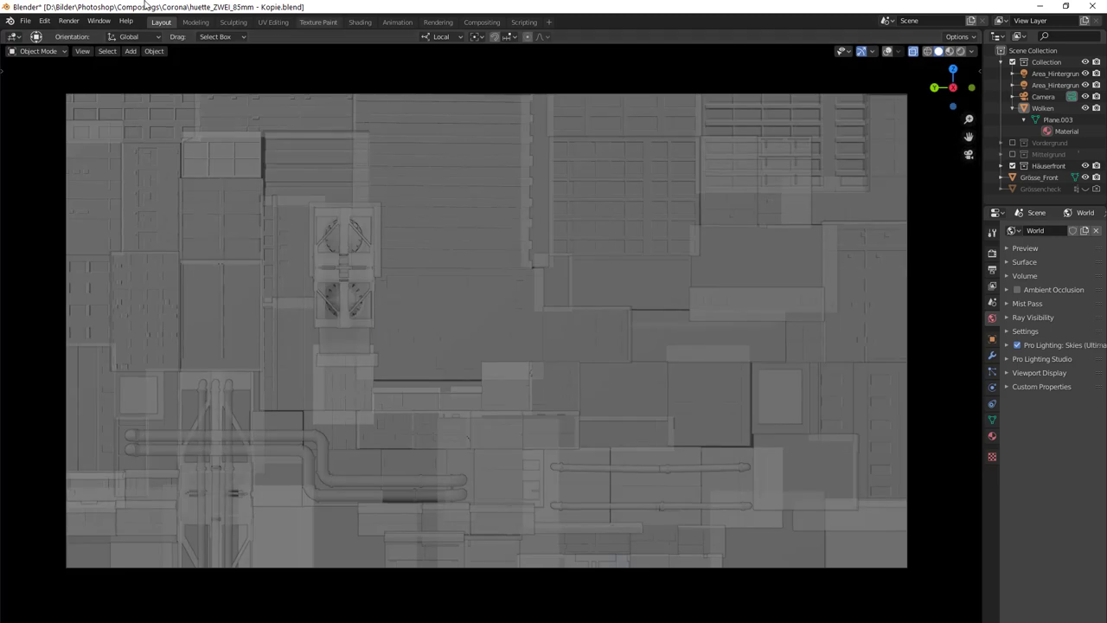
{"action": "left_click", "coordinate": [961, 51]}
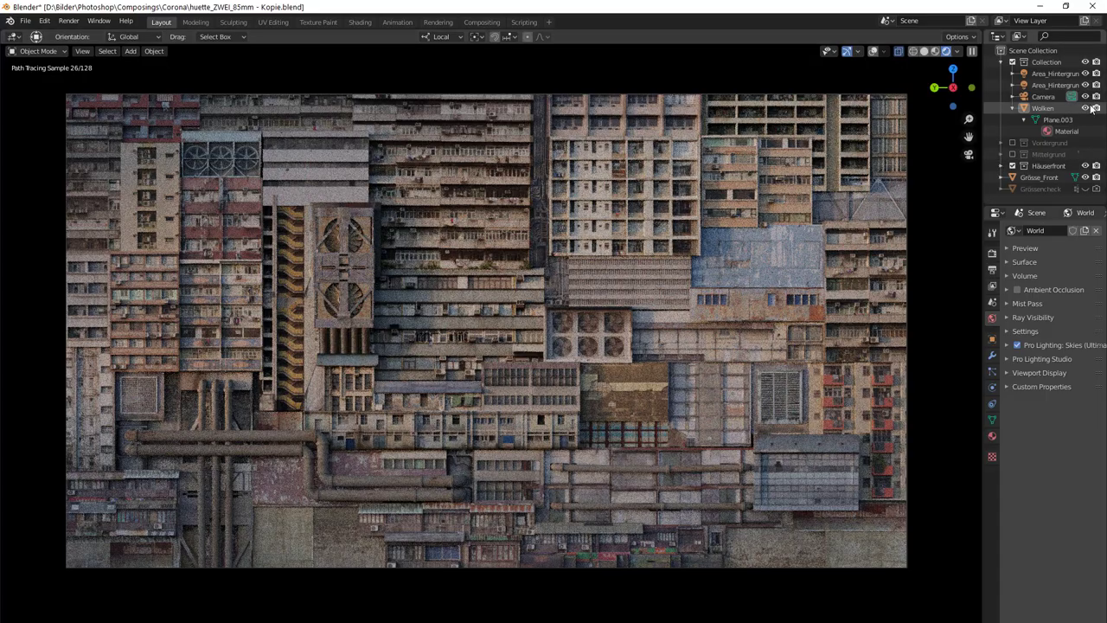
{"action": "left_click", "coordinate": [1086, 108]}
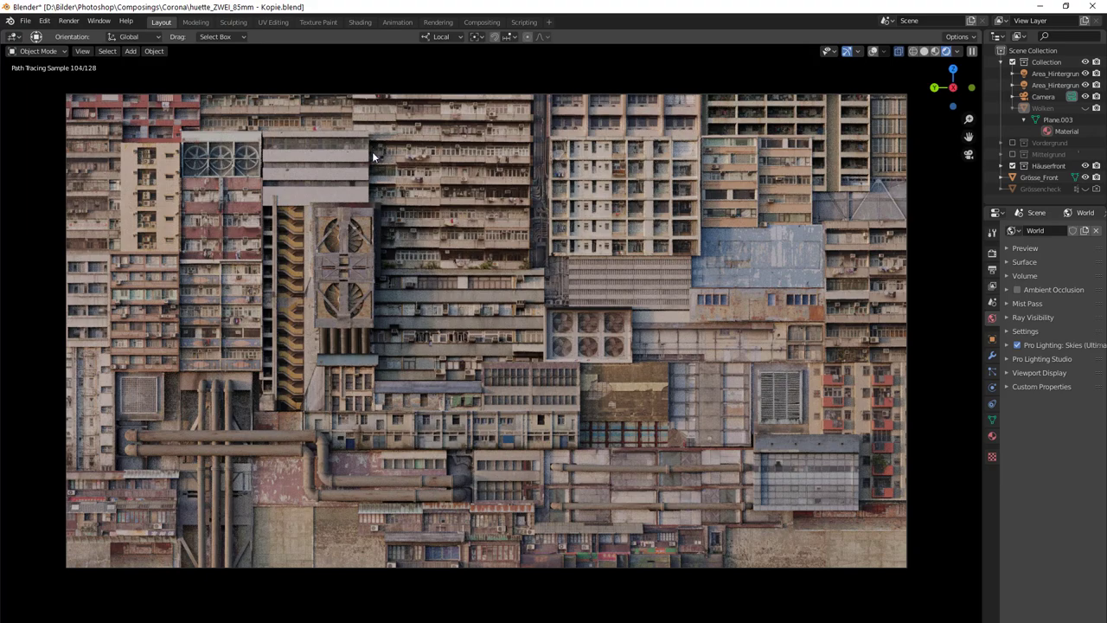
{"action": "left_click", "coordinate": [1086, 108]}
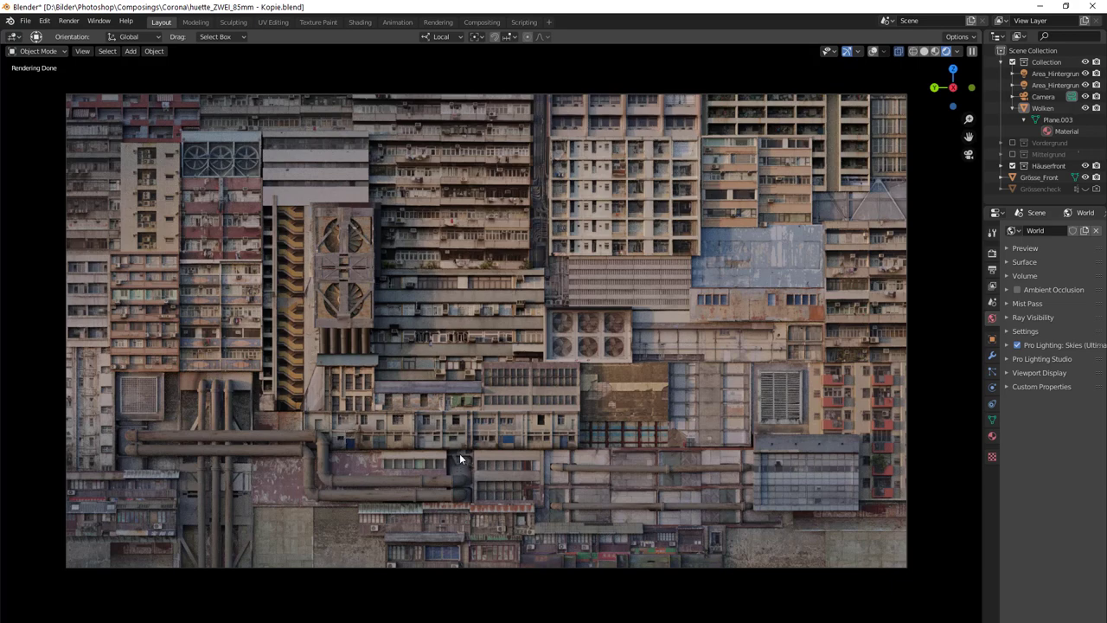
Inspect the facade's geometry in wireframe shading, then compare it with the rendered view.
{"action": "left_click", "coordinate": [914, 52]}
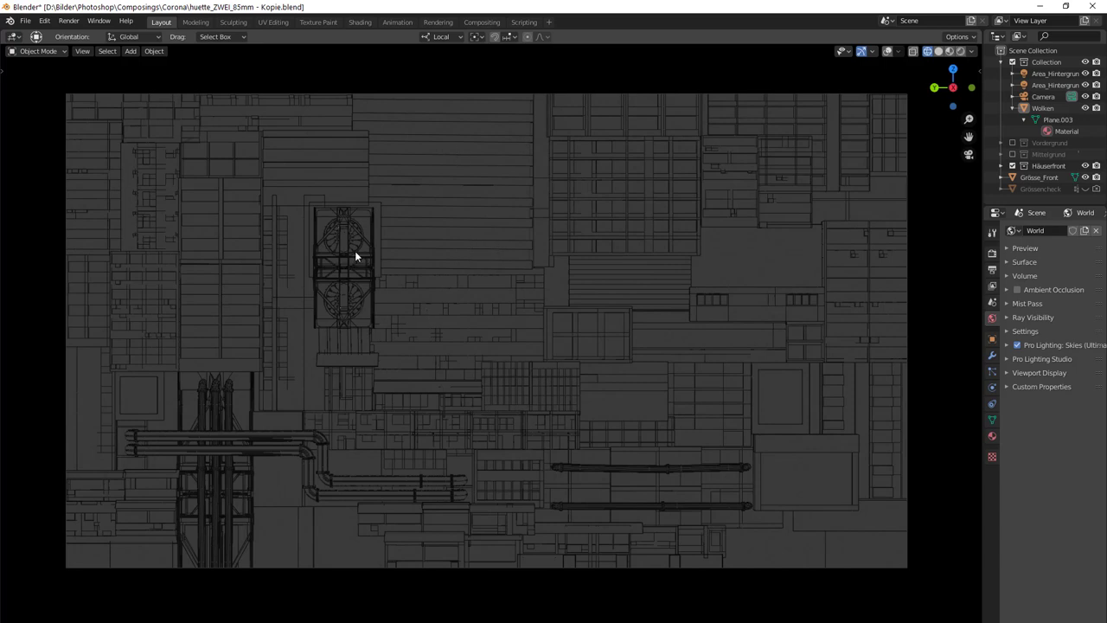
{"action": "scroll", "coordinate": [355, 251], "scroll_direction": "up", "scroll_amount": 1}
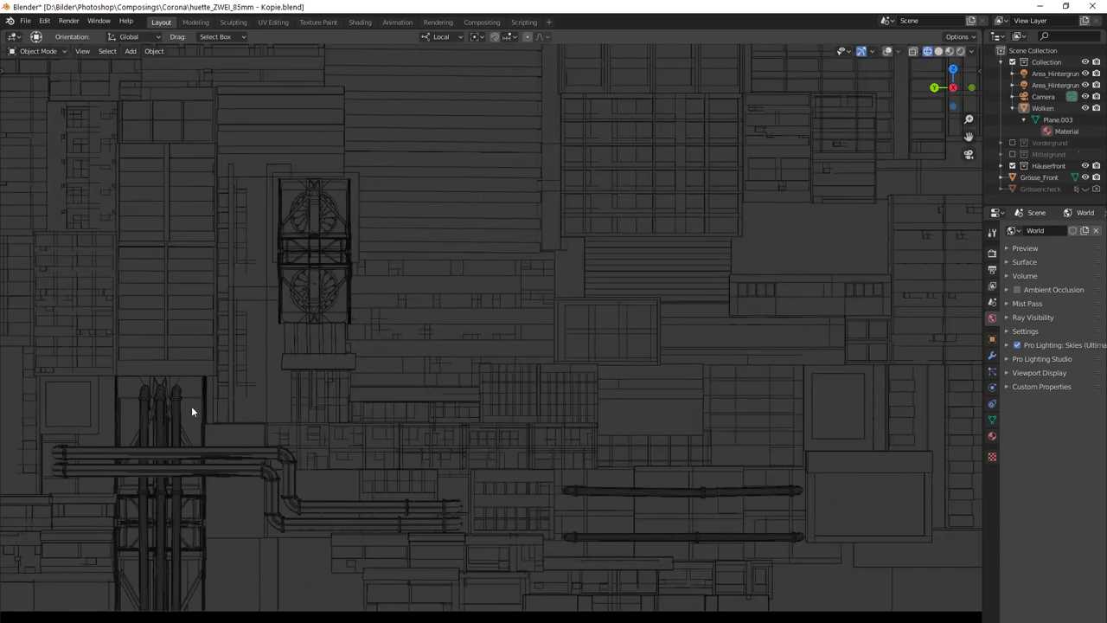
{"action": "scroll", "coordinate": [361, 235], "scroll_direction": "down", "scroll_amount": 1}
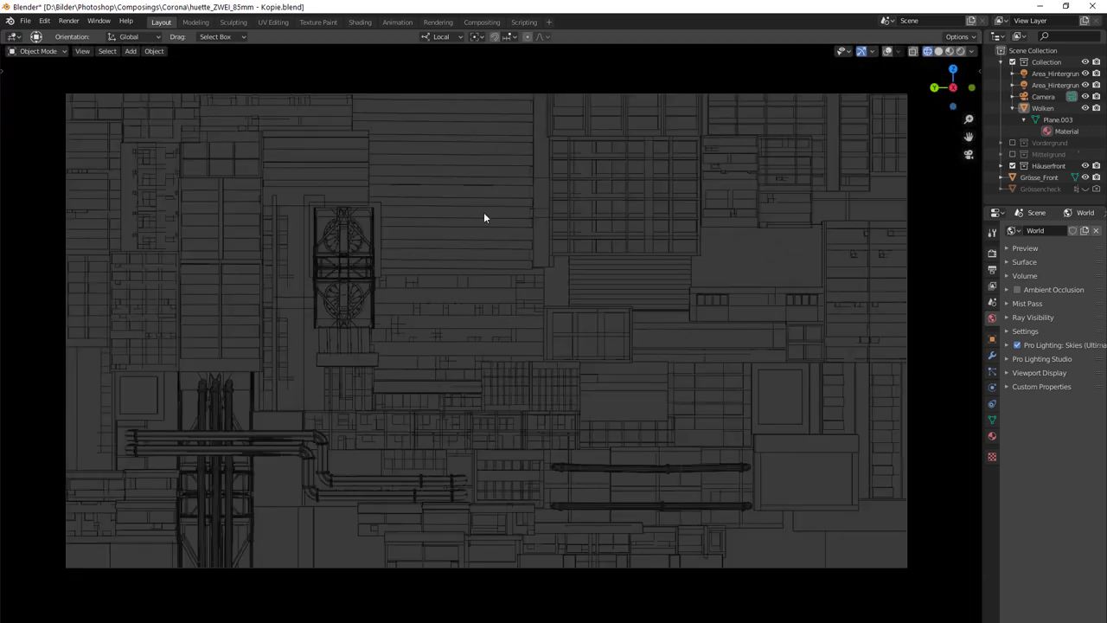
{"action": "scroll", "coordinate": [500, 253], "scroll_direction": "up", "scroll_amount": 1}
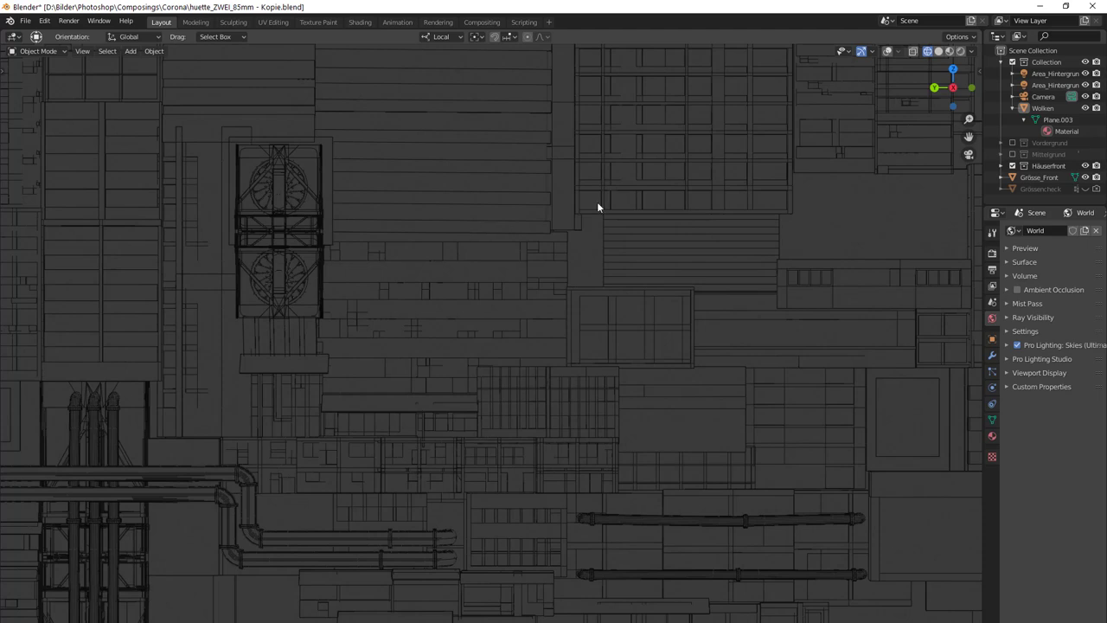
{"action": "left_click", "coordinate": [960, 52]}
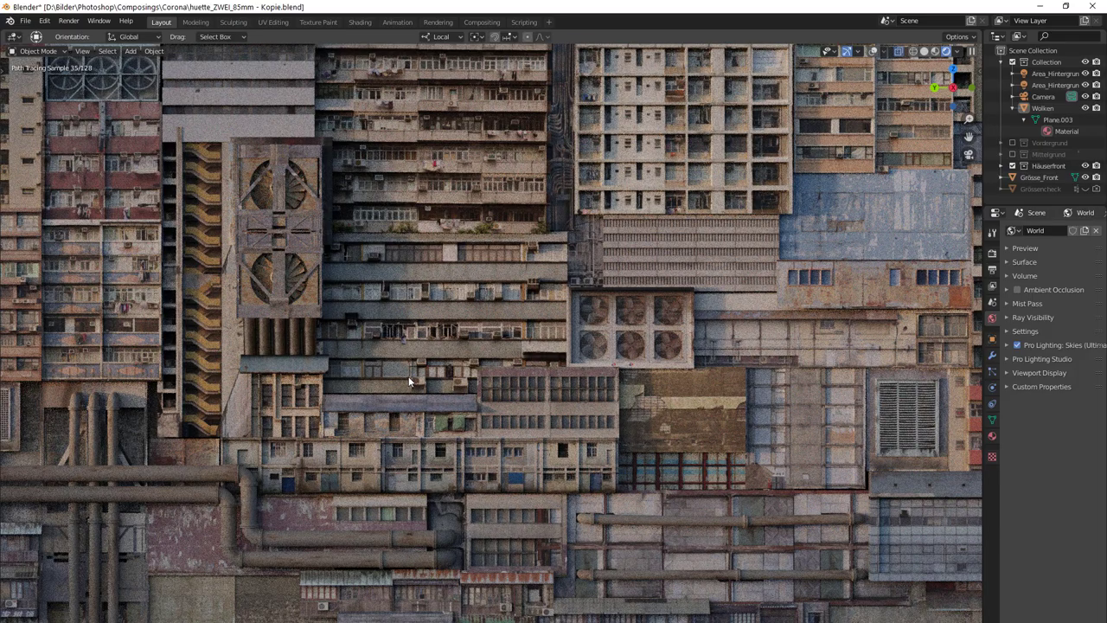
{"action": "scroll", "coordinate": [425, 376], "scroll_direction": "down", "scroll_amount": 1}
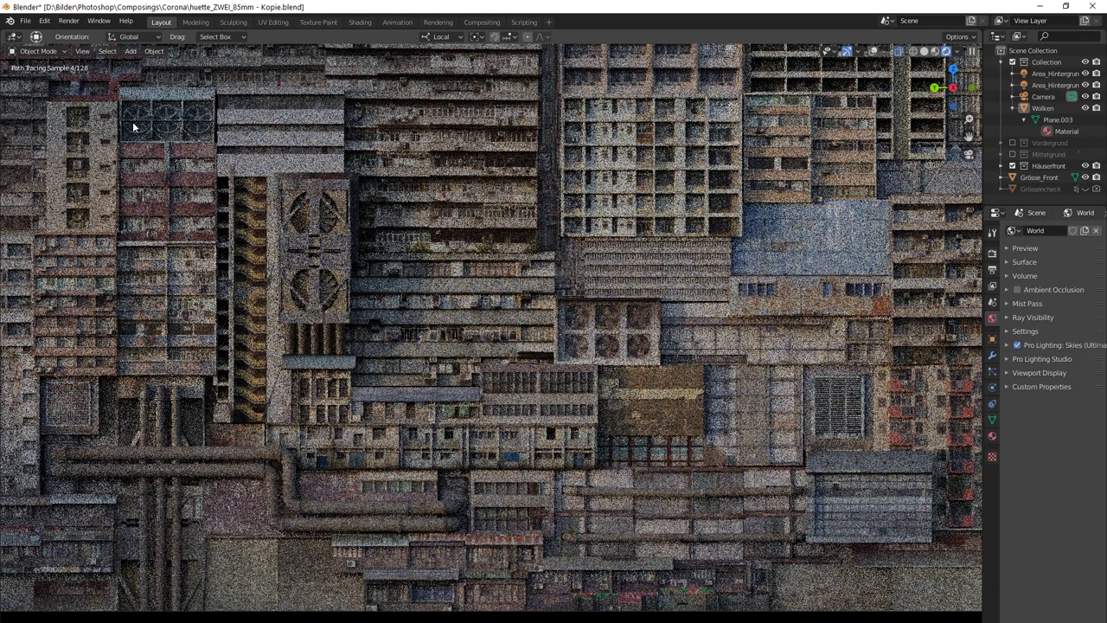
Create a new General file without saving the changes to the current scene.
{"action": "left_click", "coordinate": [25, 21]}
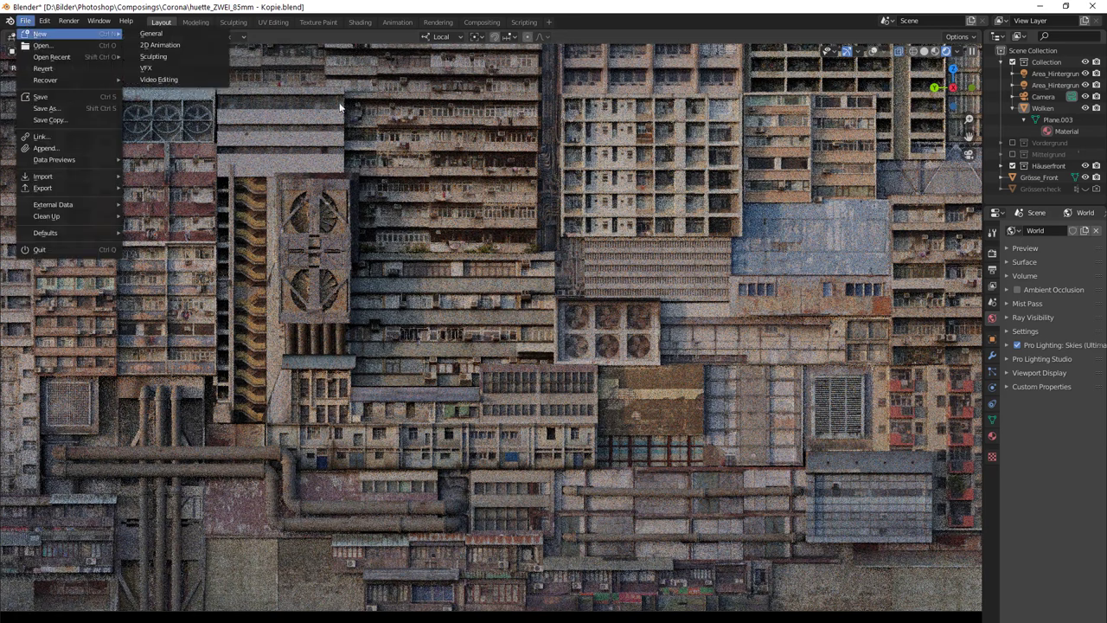
{"action": "left_click", "coordinate": [25, 21]}
{"action": "mouse_move", "coordinate": [78, 33]}
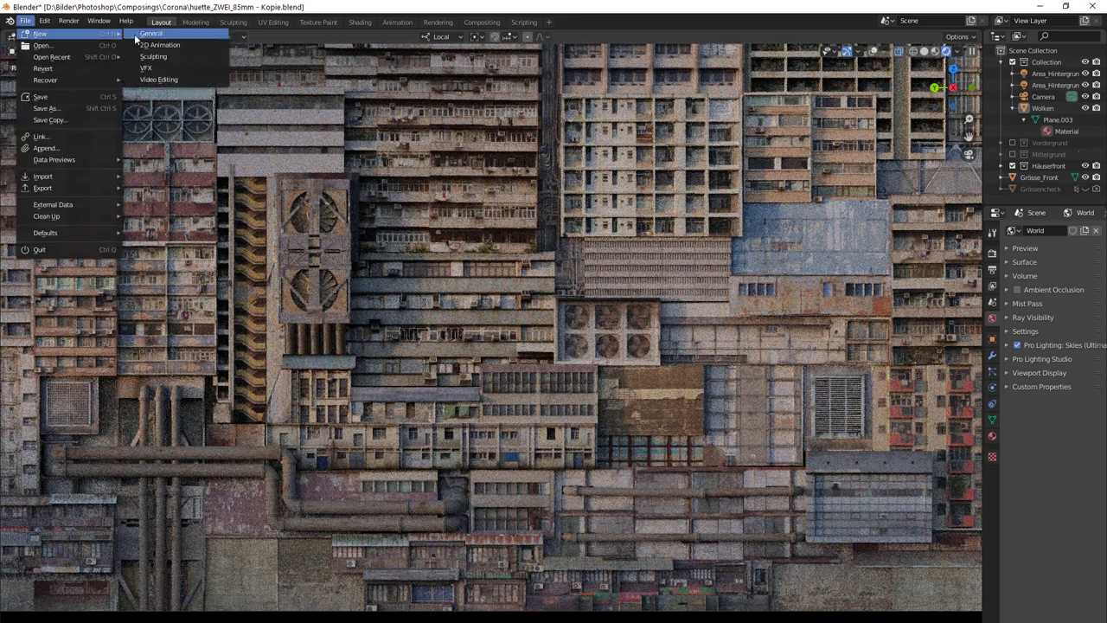
{"action": "left_click", "coordinate": [143, 38]}
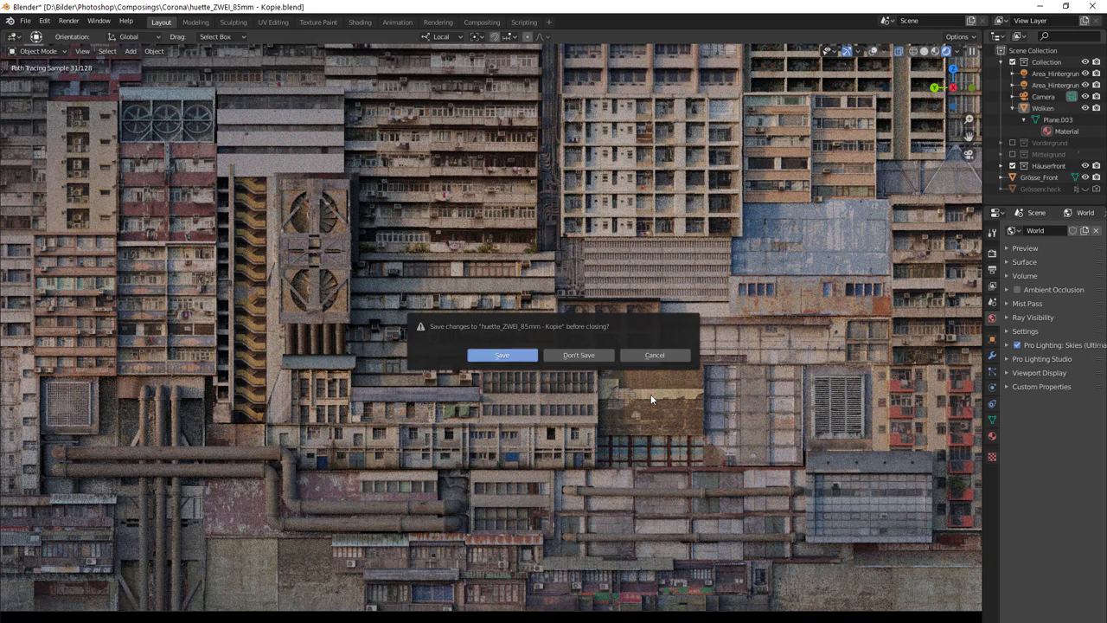
{"action": "left_click", "coordinate": [579, 355]}
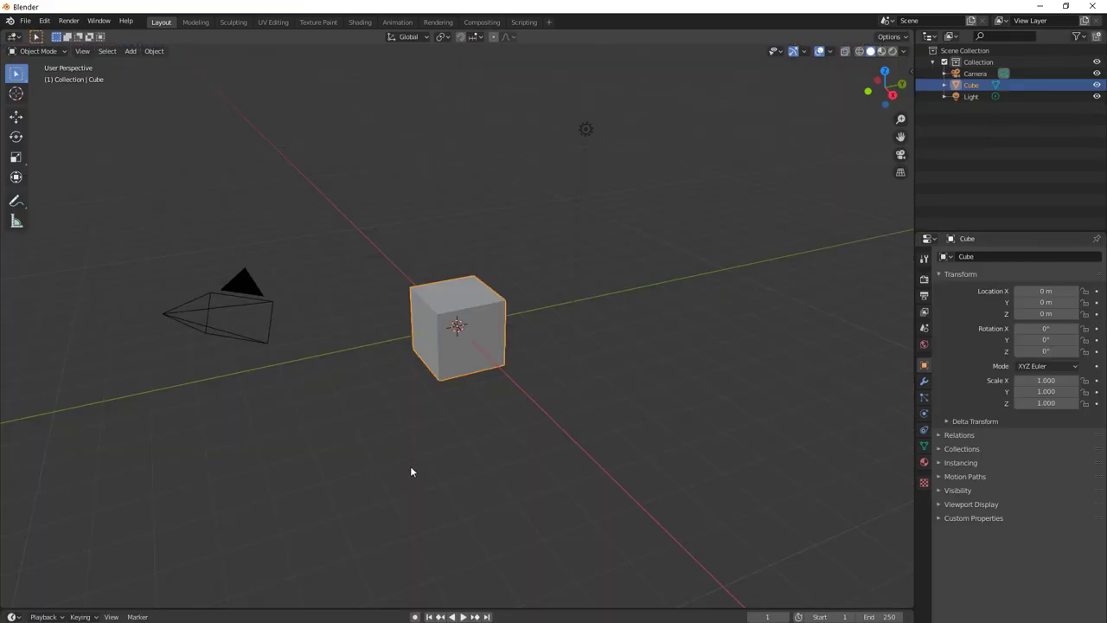
Delete the default cube from the new scene.
{"action": "middle_click_drag", "start_coordinate": [411, 472], "coordinate": [449, 466]}
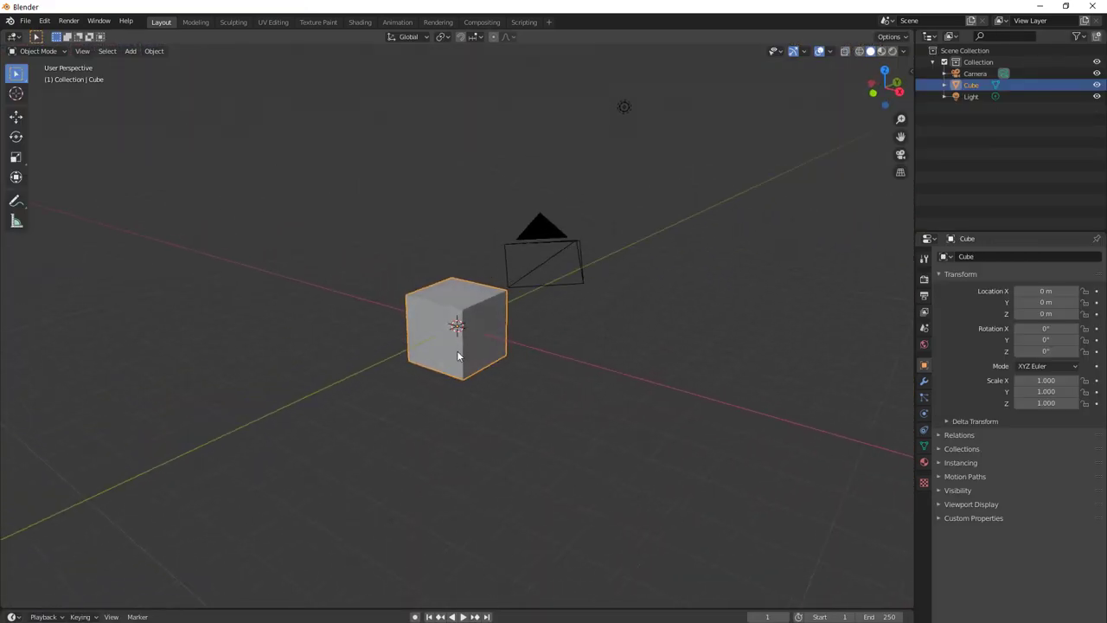
{"action": "key", "text": "Delete"}
{"action": "middle_click_drag", "start_coordinate": [493, 419], "coordinate": [430, 421]}
Import the WindowsHouseOld0235_1_L image from the Desktop folder as a plane, using the Principled material setting.
{"action": "key", "text": "shift+a"}
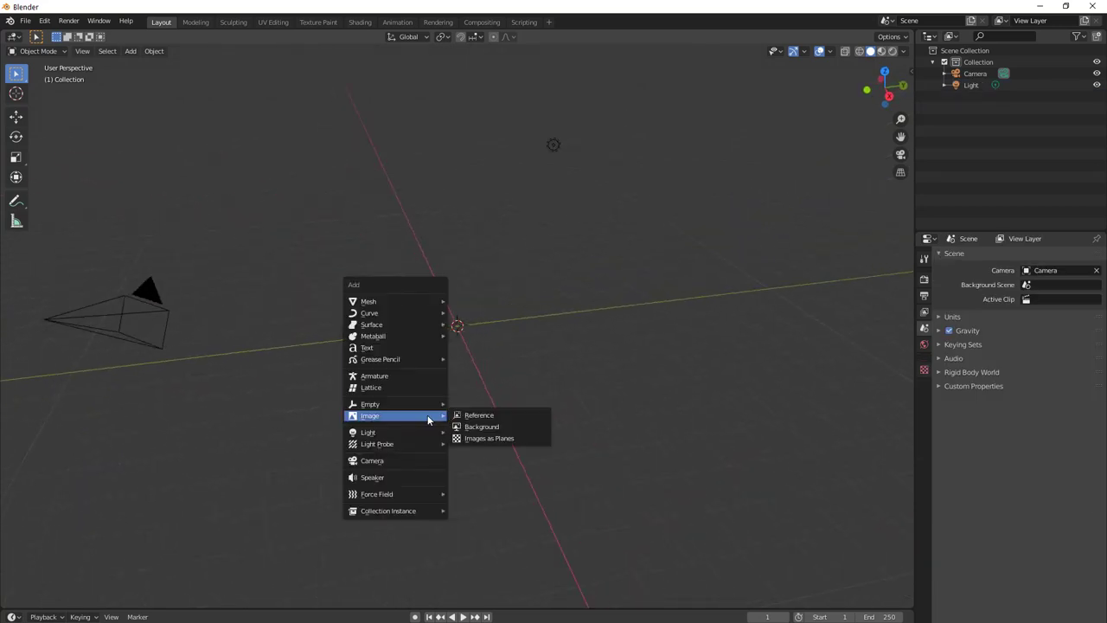
{"action": "mouse_move", "coordinate": [378, 422]}
{"action": "left_click", "coordinate": [479, 438]}
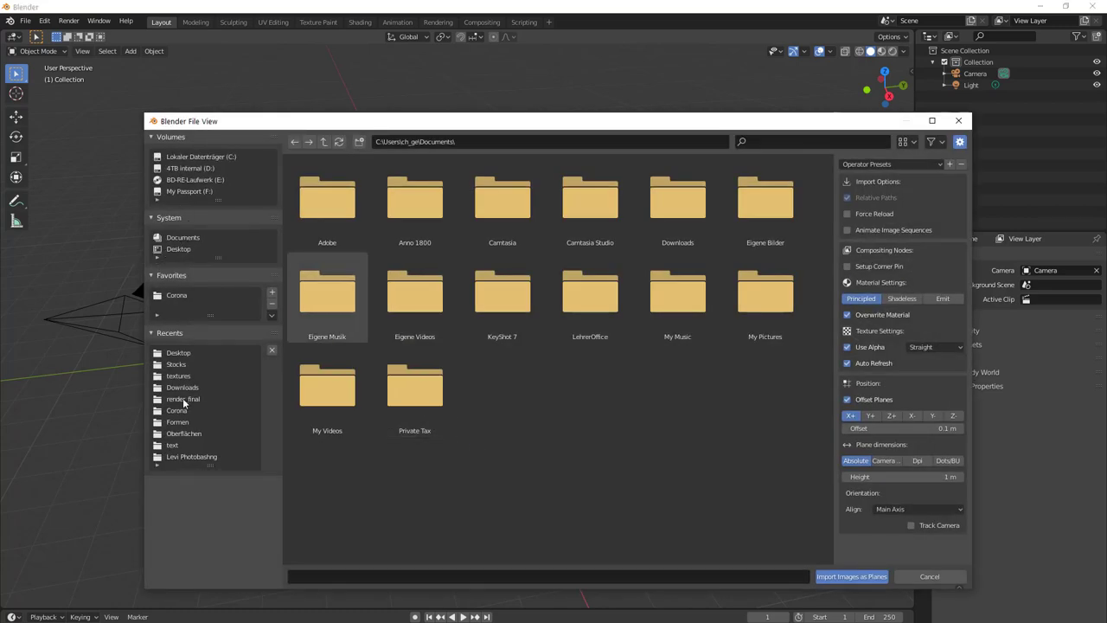
{"action": "left_click", "coordinate": [178, 249]}
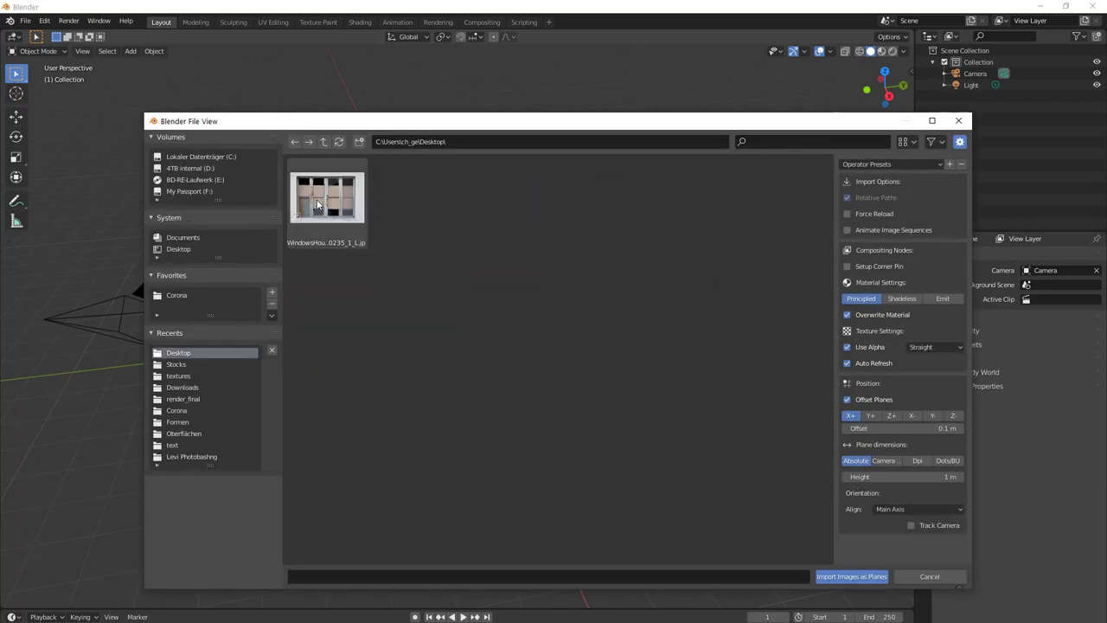
{"action": "left_click", "coordinate": [317, 204]}
{"action": "left_click", "coordinate": [824, 577]}
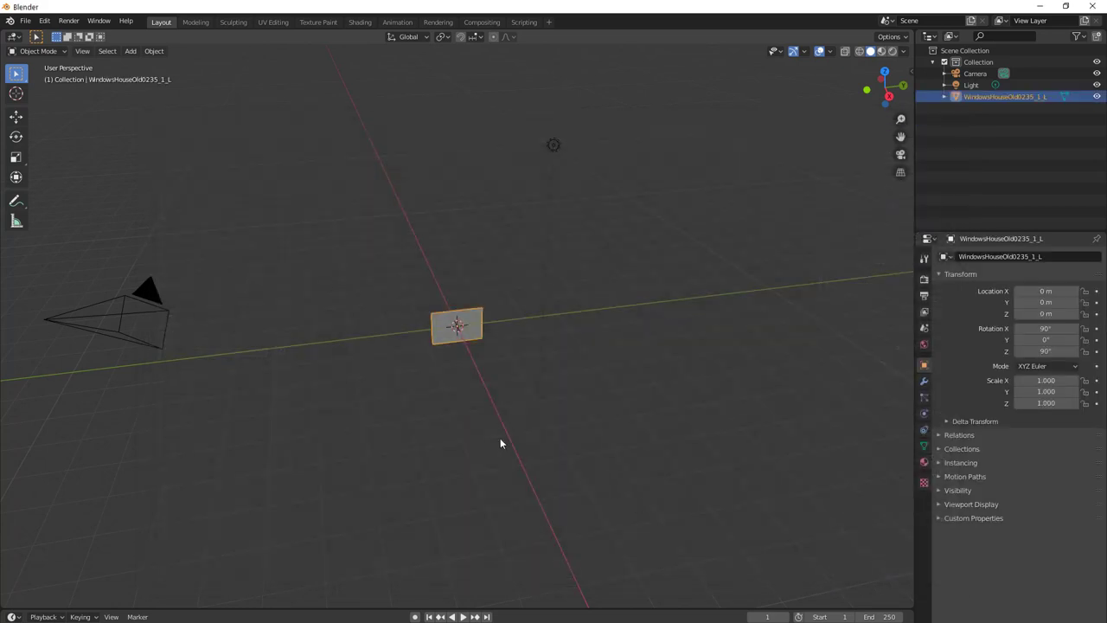
Show the imported window plane in Material Preview shading and align the viewport to the Right Orthographic view.
{"action": "scroll", "coordinate": [458, 425], "scroll_direction": "up", "scroll_amount": 5}
{"action": "middle_click_drag", "start_coordinate": [478, 422], "coordinate": [519, 424]}
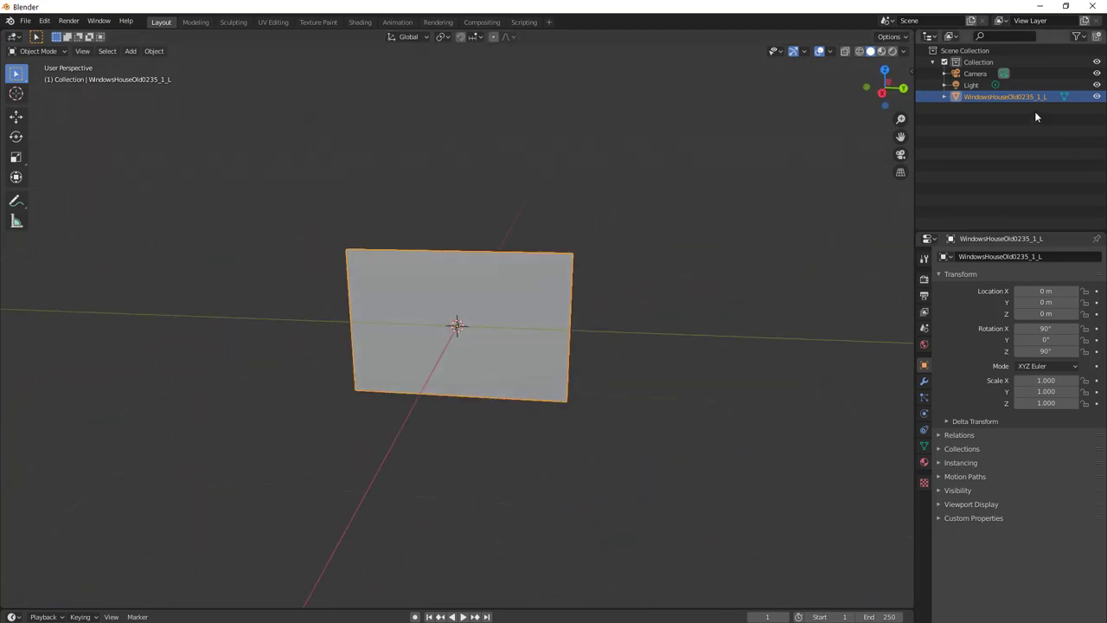
{"action": "left_click", "coordinate": [883, 53]}
{"action": "middle_click_drag", "start_coordinate": [663, 434], "coordinate": [451, 431]}
{"action": "scroll", "coordinate": [551, 467], "scroll_direction": "up", "scroll_amount": 3}
{"action": "mouse_move", "coordinate": [551, 467]}
{"action": "middle_mouse_down"}
{"action": "mouse_move", "coordinate": [585, 459]}
{"action": "mouse_move", "coordinate": [547, 454]}
{"action": "mouse_move", "coordinate": [566, 458]}
{"action": "mouse_move", "coordinate": [569, 476]}
{"action": "mouse_move", "coordinate": [563, 463]}
{"action": "middle_mouse_up"}
{"action": "scroll", "coordinate": [566, 457], "scroll_direction": "down", "scroll_amount": 3}
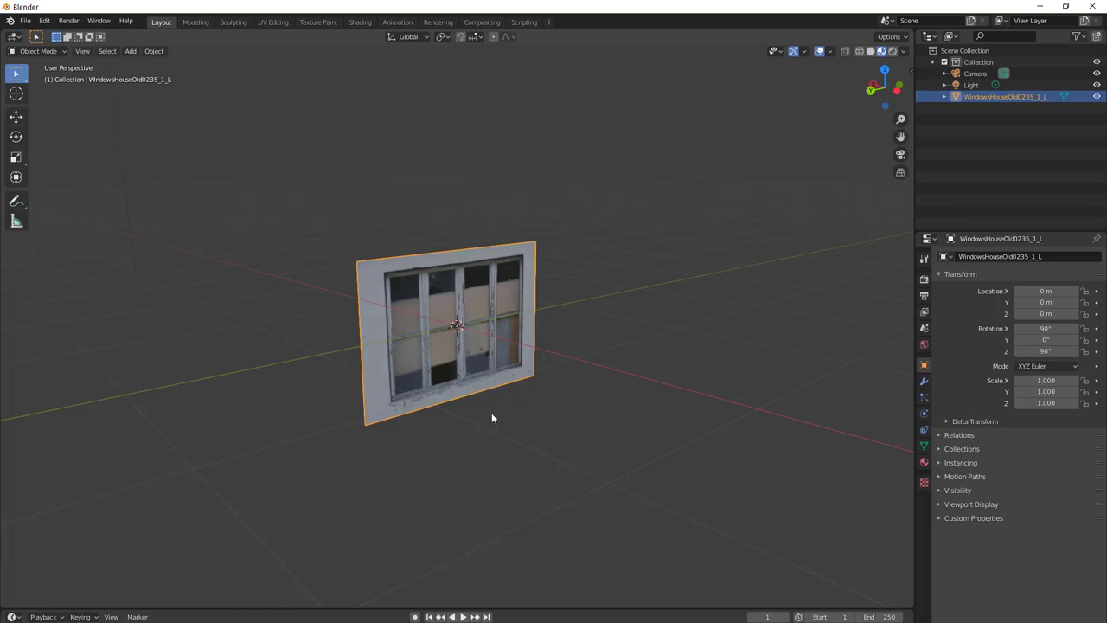
{"action": "middle_click_drag", "start_coordinate": [491, 418], "coordinate": [513, 388]}
{"action": "middle_click_drag", "start_coordinate": [489, 453], "coordinate": [457, 430]}
{"action": "key", "text": "KP_3"}
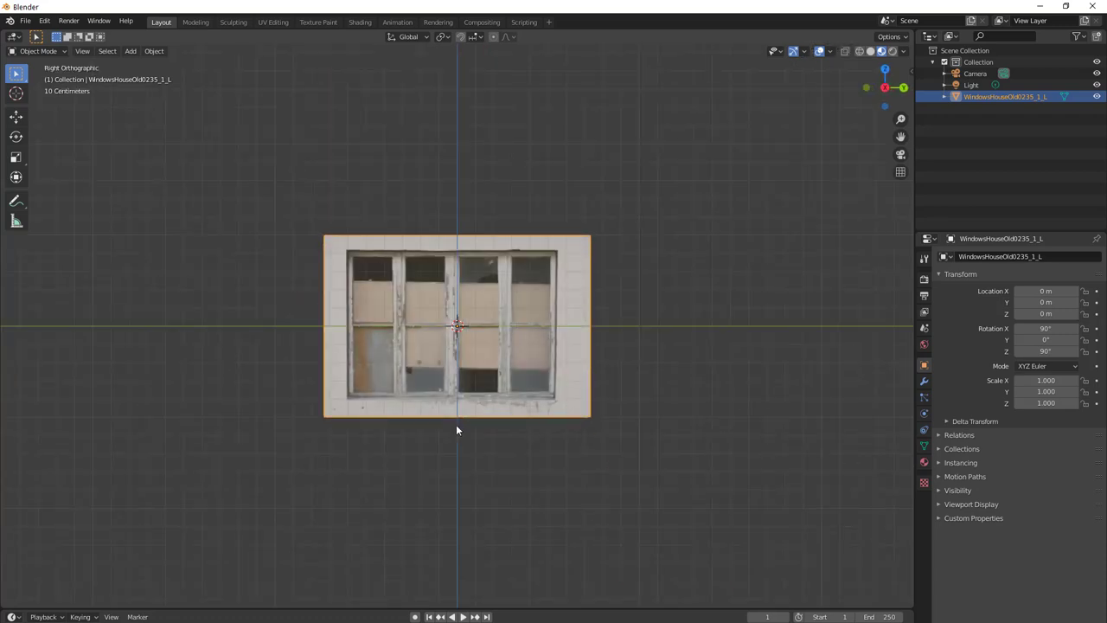
{"action": "scroll", "coordinate": [464, 417], "scroll_direction": "up", "scroll_amount": 2}
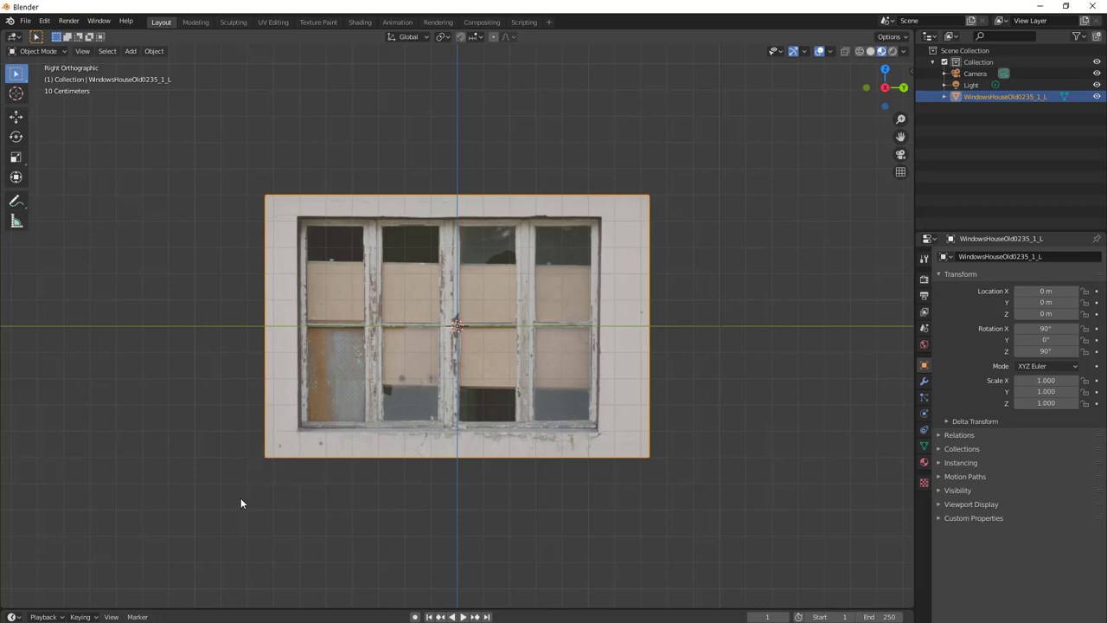
Enter Edit Mode on the window plane, clear the selection and switch to edge selection.
{"action": "left_click", "coordinate": [31, 52]}
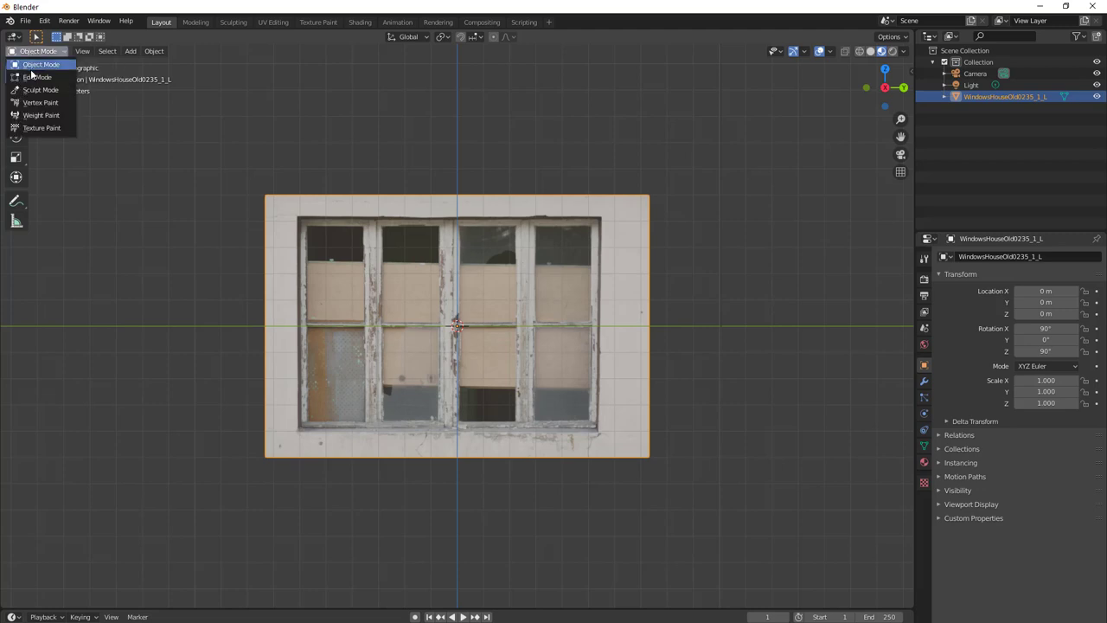
{"action": "left_click", "coordinate": [35, 77]}
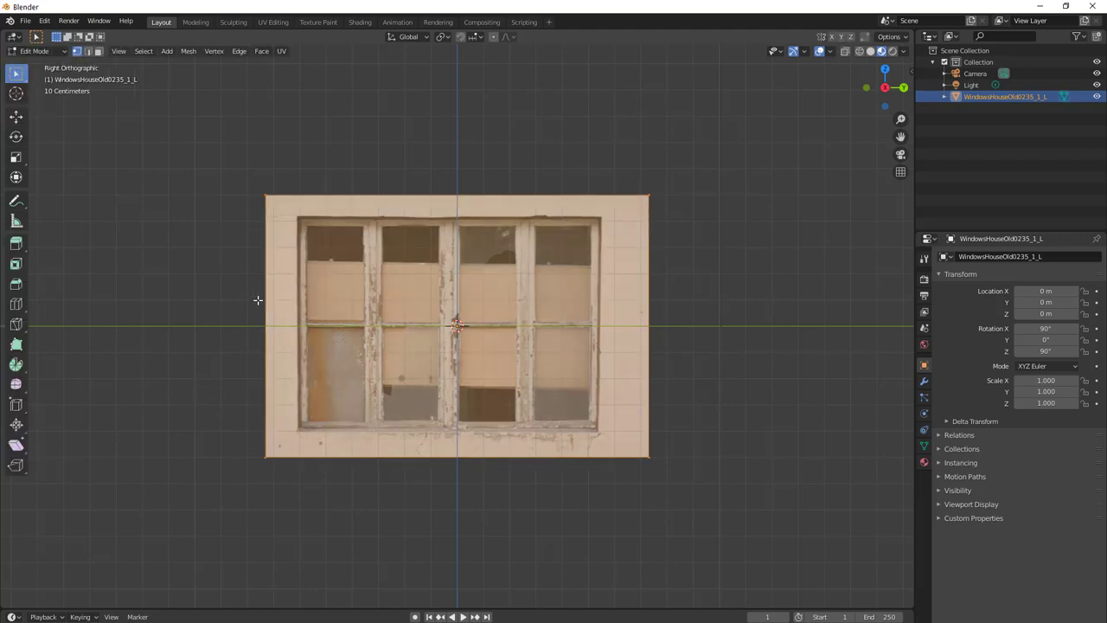
{"action": "key", "text": "alt+a"}
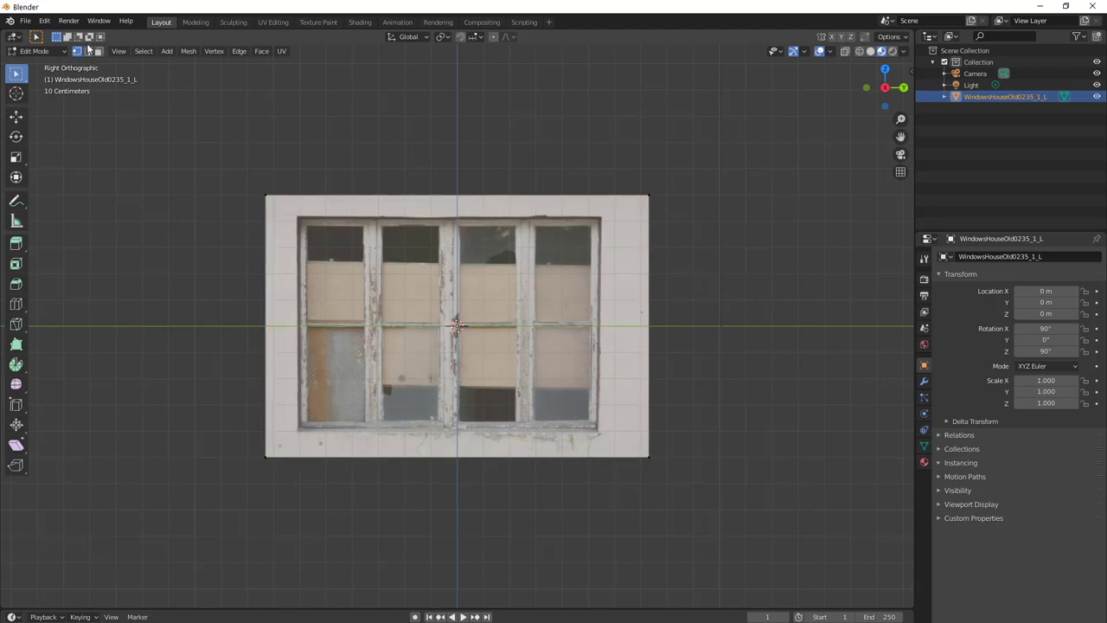
{"action": "left_click", "coordinate": [86, 52]}
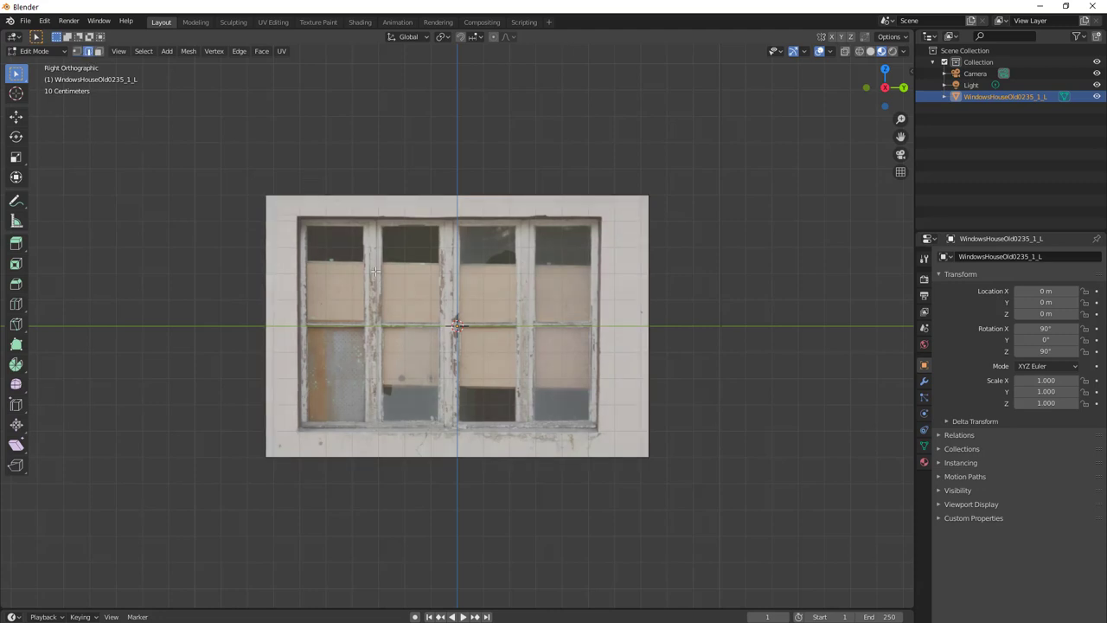
{"action": "key", "text": "ctrl+t"}
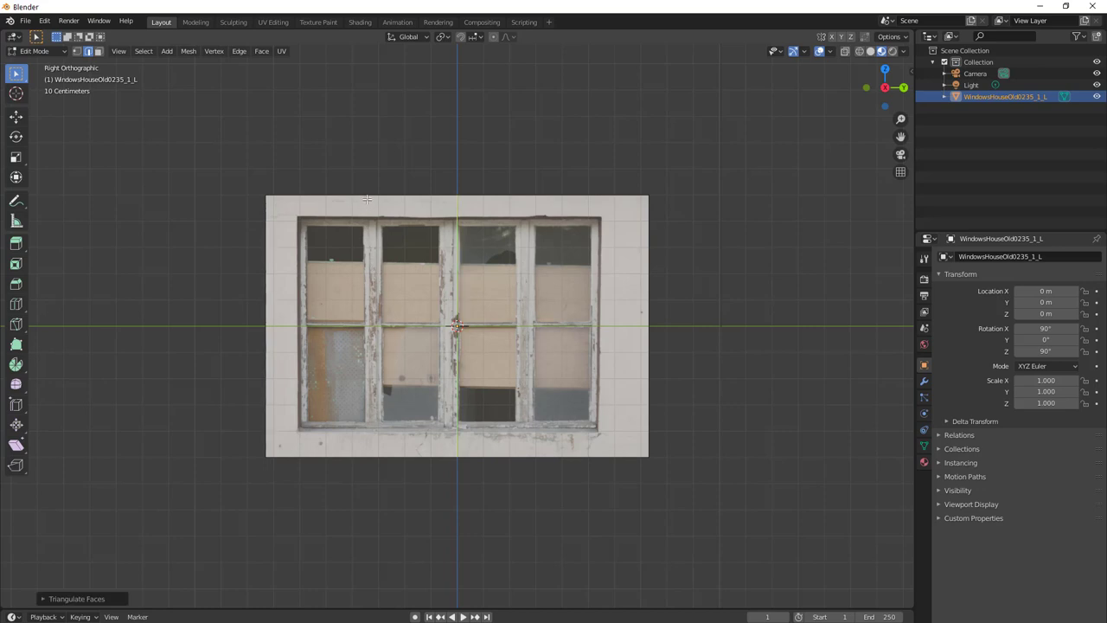
{"action": "key", "text": "ctrl+r"}
{"action": "left_click", "coordinate": [358, 193]}
{"action": "right_click", "coordinate": [357, 195]}
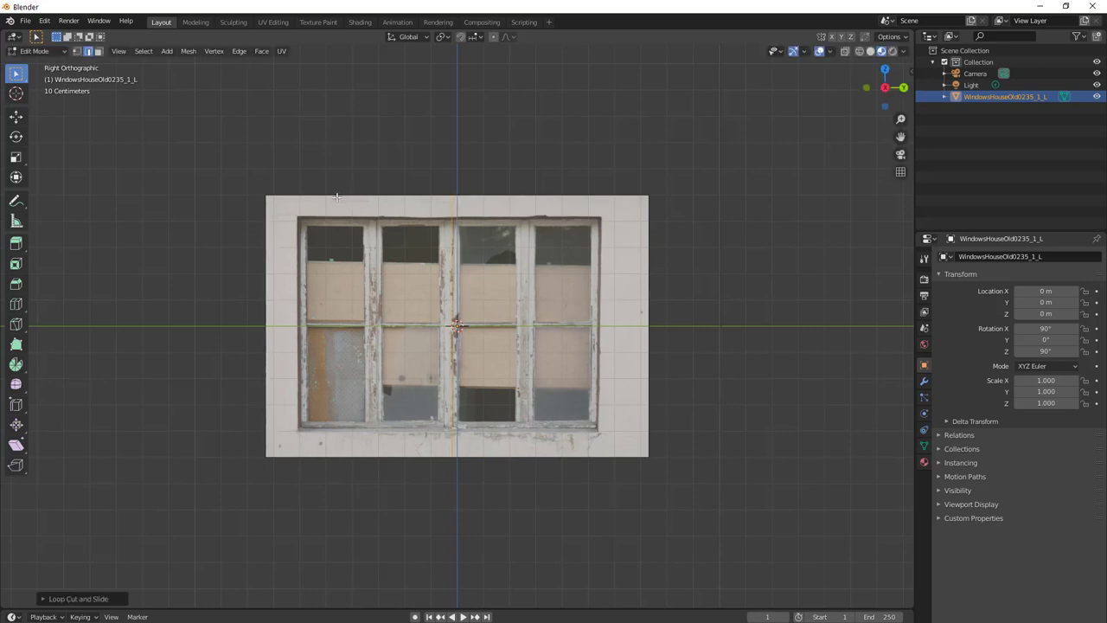
{"action": "key", "text": "ctrl+z"}
Add ten vertical loop cuts across the plane, sliding them together so the first lies on the window frame's outer left edge.
{"action": "key", "text": "ctrl+r"}
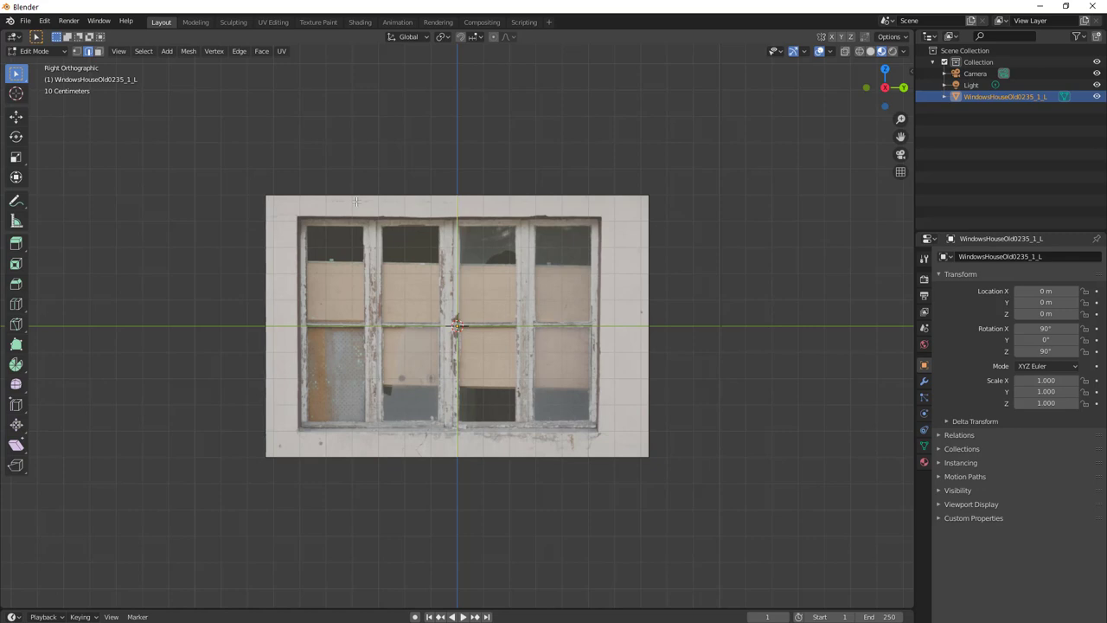
{"action": "scroll", "coordinate": [356, 202], "scroll_direction": "up", "scroll_amount": 5}
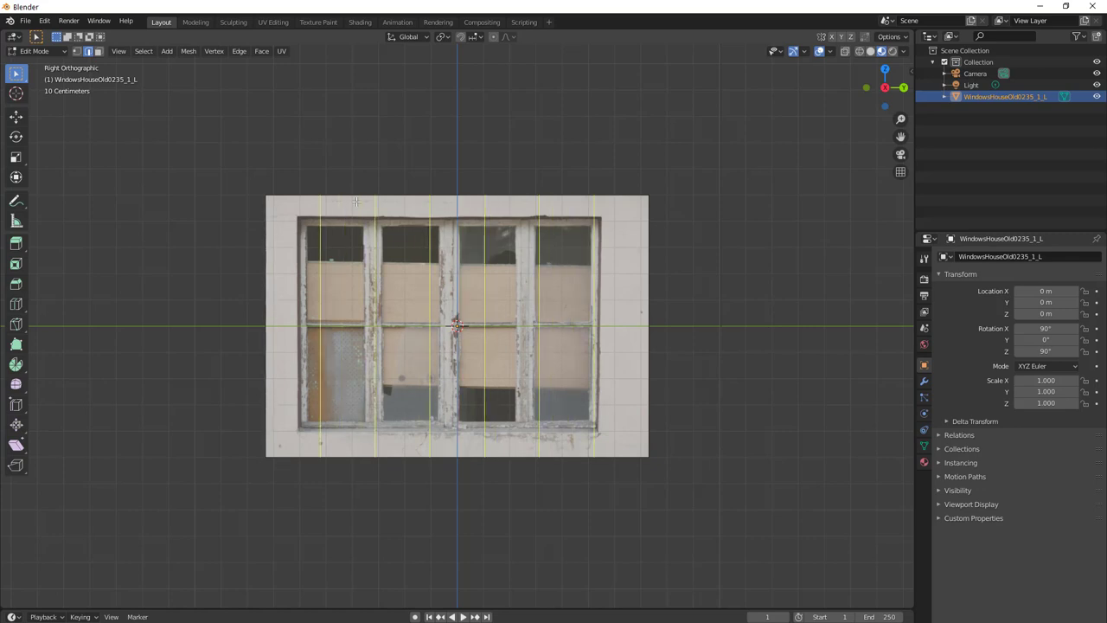
{"action": "scroll", "coordinate": [357, 202], "scroll_direction": "up", "scroll_amount": 1}
{"action": "scroll", "coordinate": [356, 201], "scroll_direction": "up", "scroll_amount": 3}
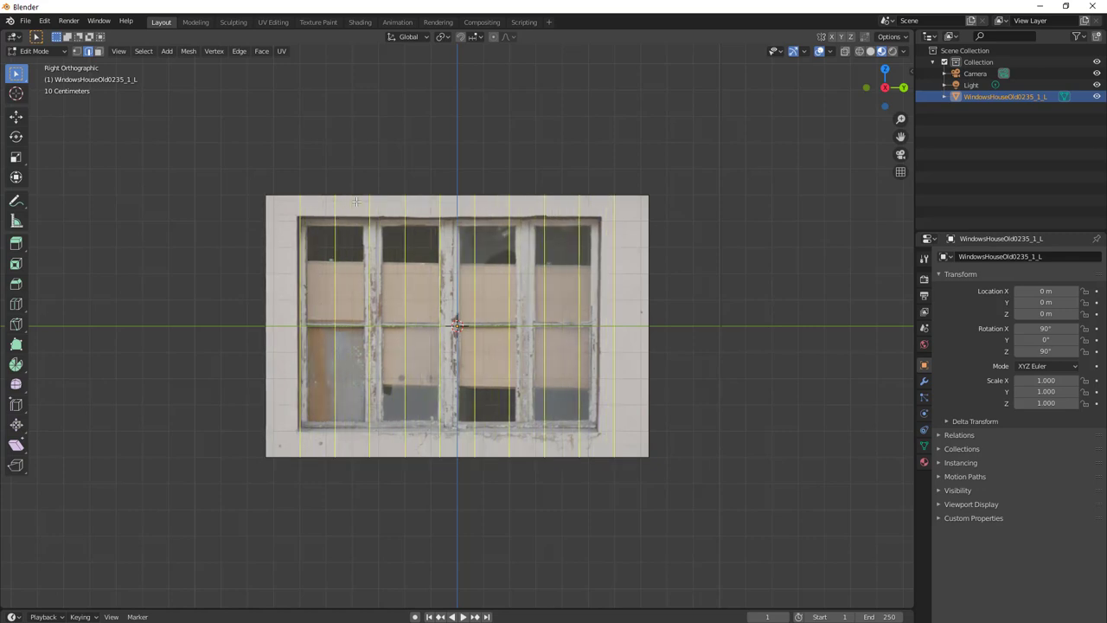
{"action": "left_click", "coordinate": [347, 201]}
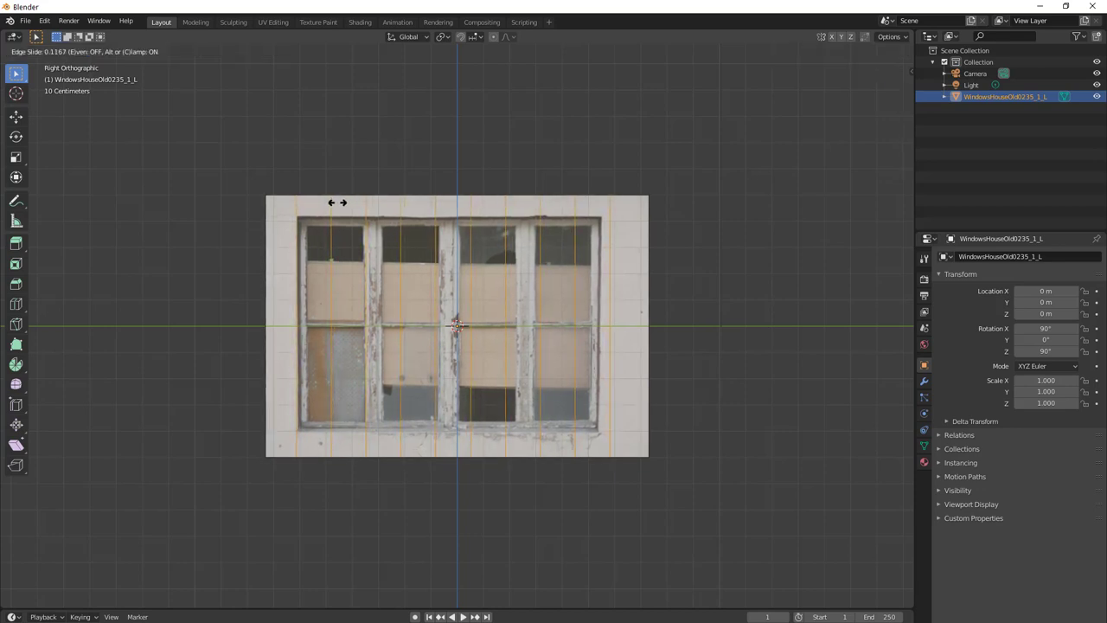
{"action": "left_click", "coordinate": [337, 201]}
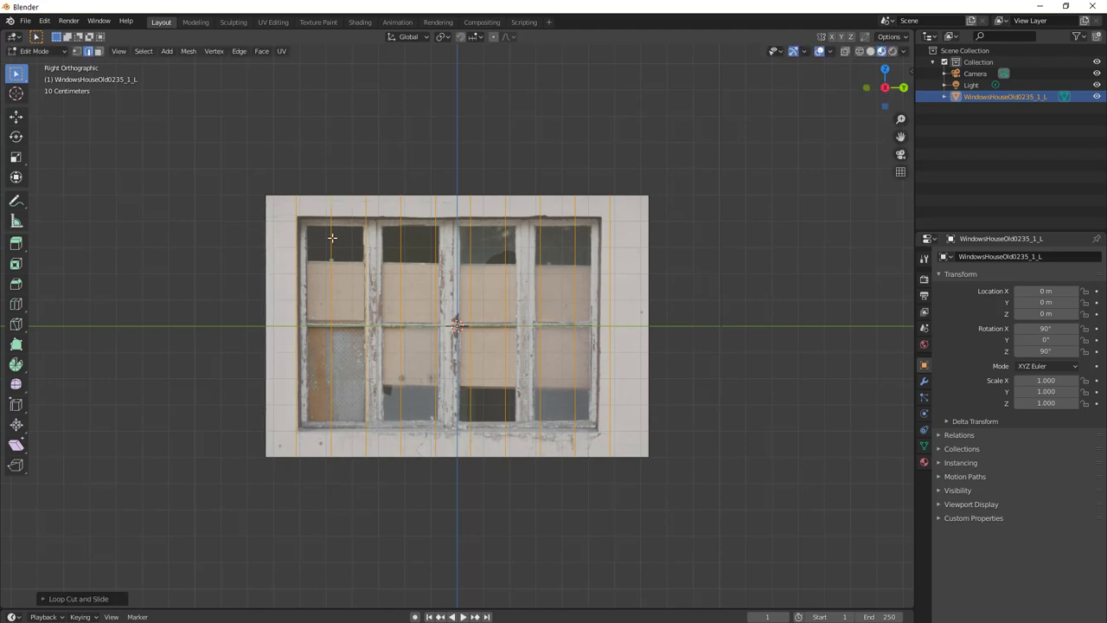
{"action": "left_click", "coordinate": [343, 178]}
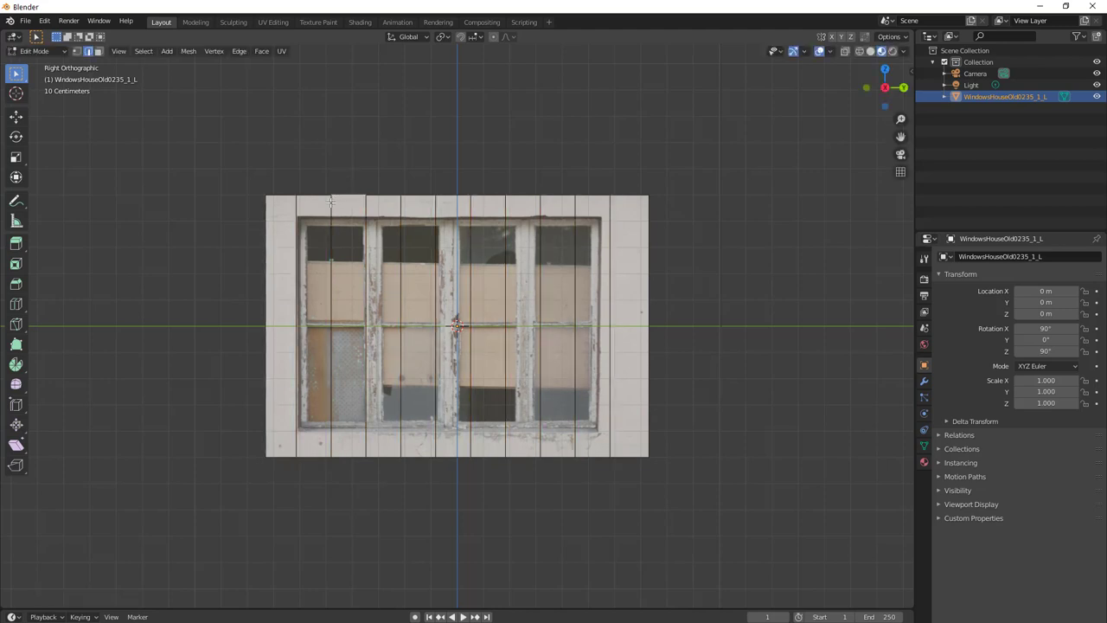
Edge-slide the second vertical loop onto the left edge of the first glass pane.
{"action": "left_click_drag", "start_coordinate": [330, 201], "coordinate": [331, 202]}
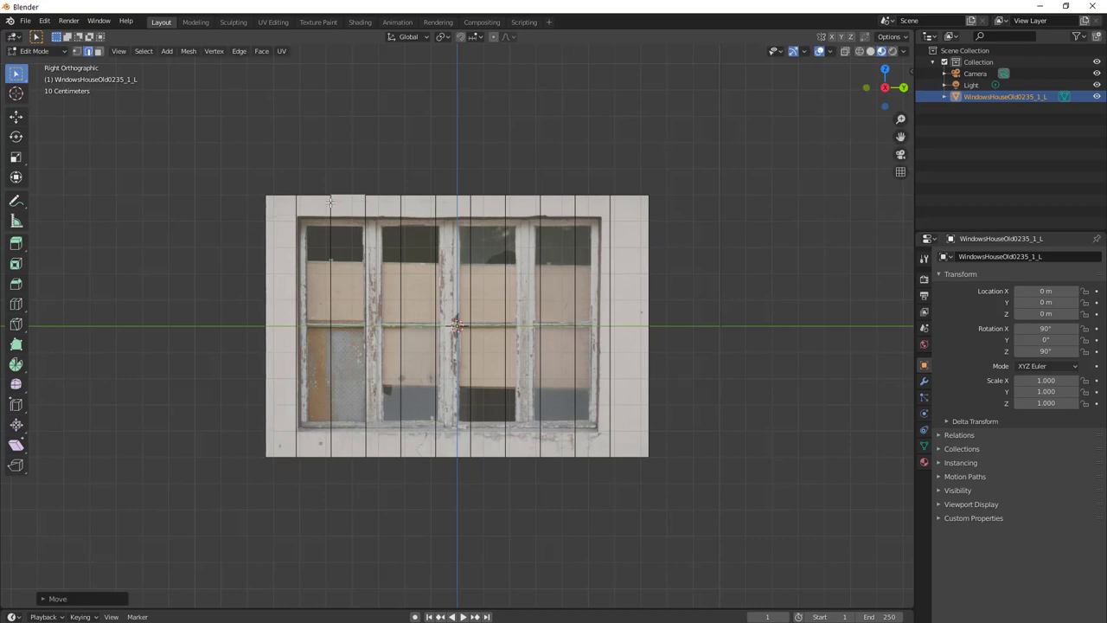
{"action": "left_click", "coordinate": [330, 226]}
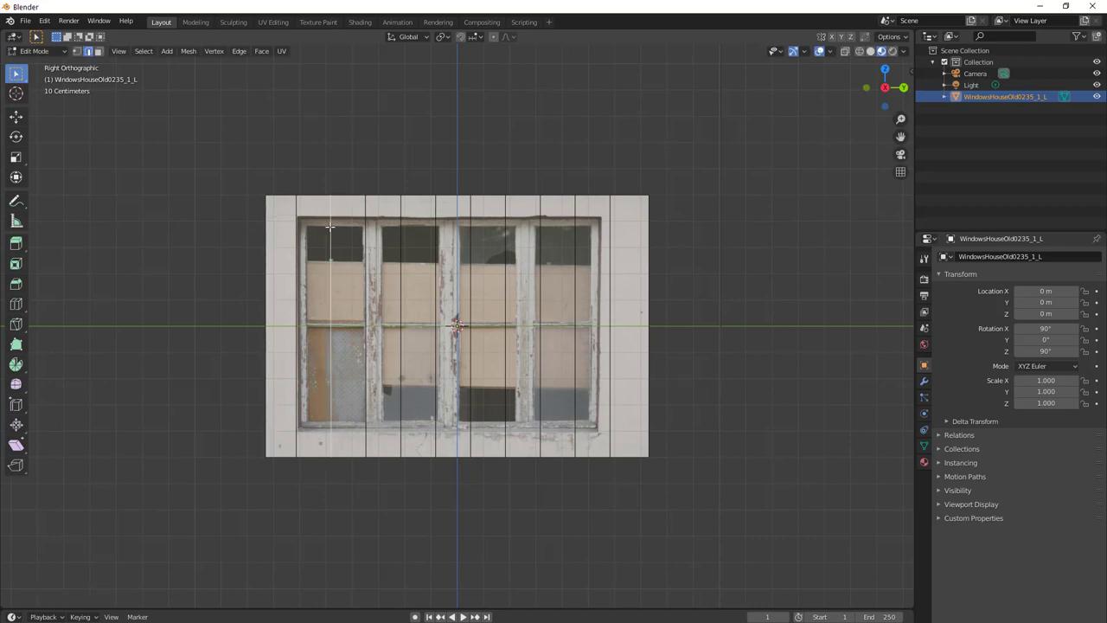
{"action": "key", "text": "g"}
{"action": "key", "text": "g"}
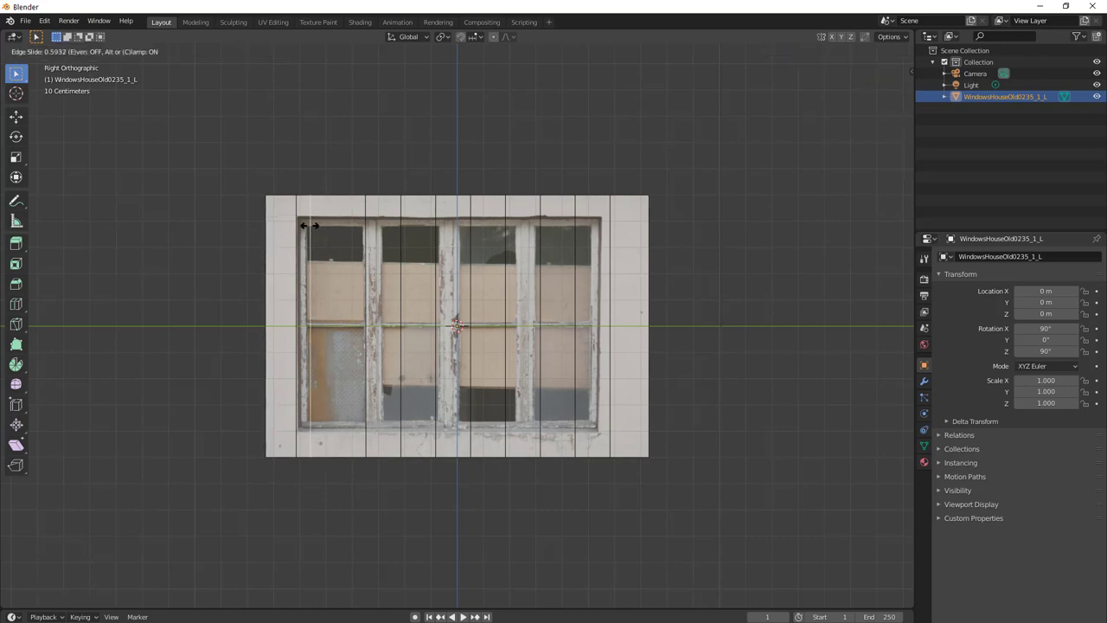
{"action": "left_click", "coordinate": [364, 222]}
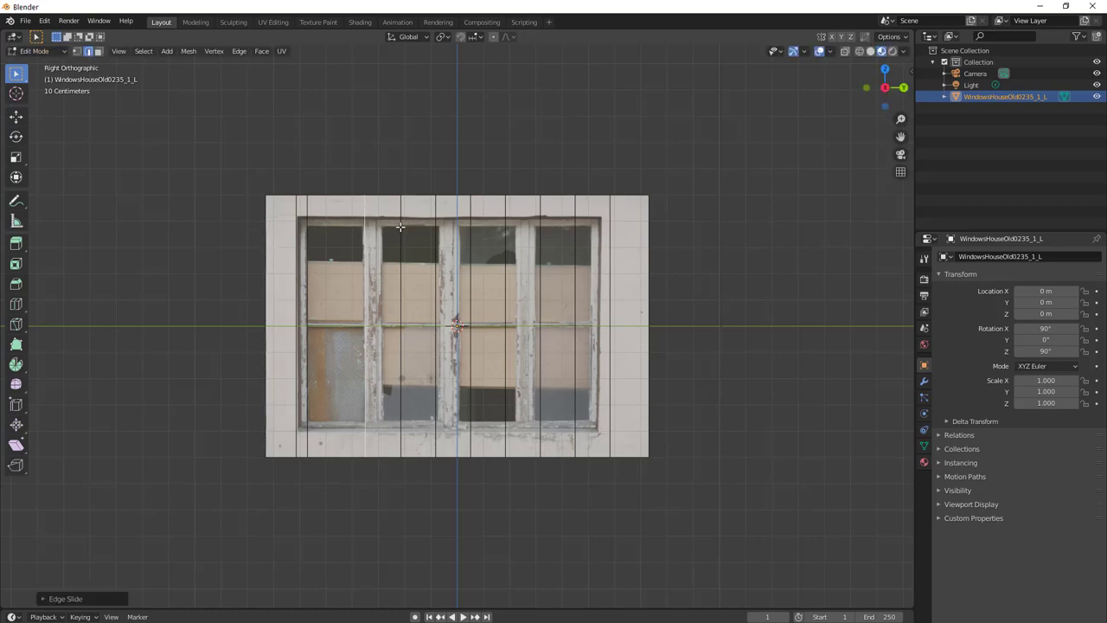
{"action": "key", "text": "g"}
{"action": "key", "text": "g"}
{"action": "right_click", "coordinate": [400, 227]}
{"action": "key", "text": "g"}
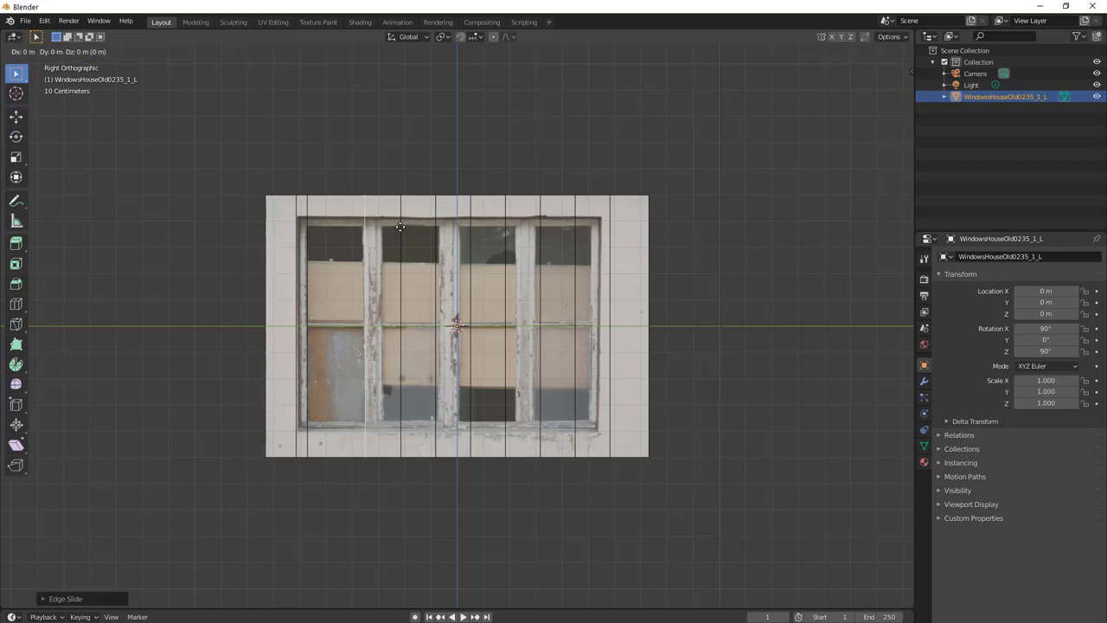
{"action": "left_click", "coordinate": [400, 227]}
{"action": "key", "text": "g"}
{"action": "key", "text": "g"}
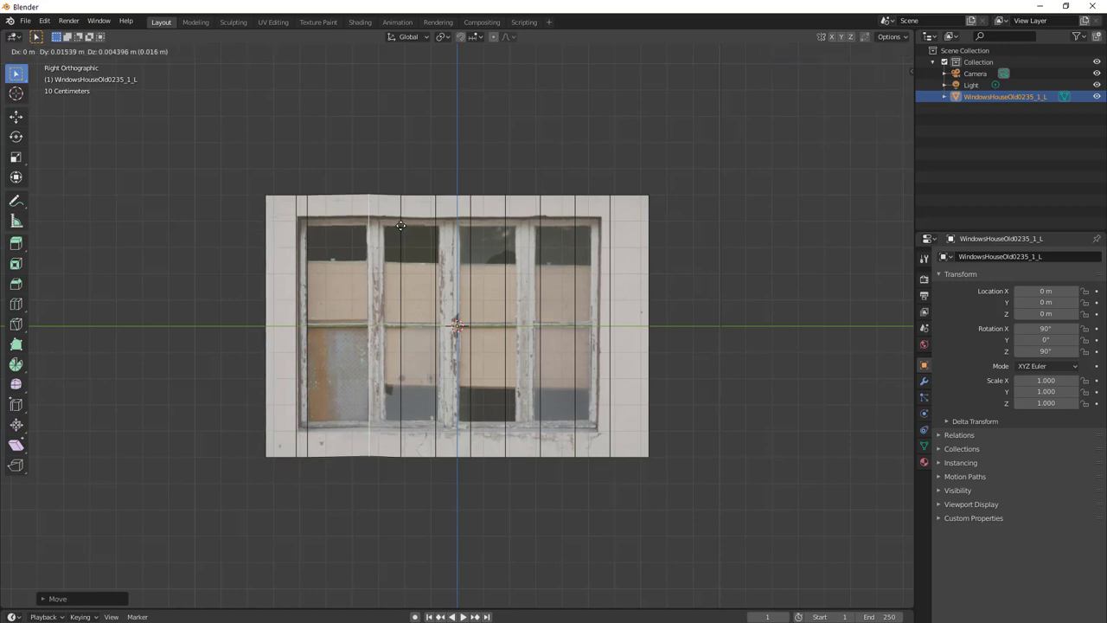
{"action": "right_click", "coordinate": [396, 227]}
Edge-slide the fourth vertical loop onto the left edge of the second glass pane.
{"action": "left_click", "coordinate": [401, 227], "text": "alt"}
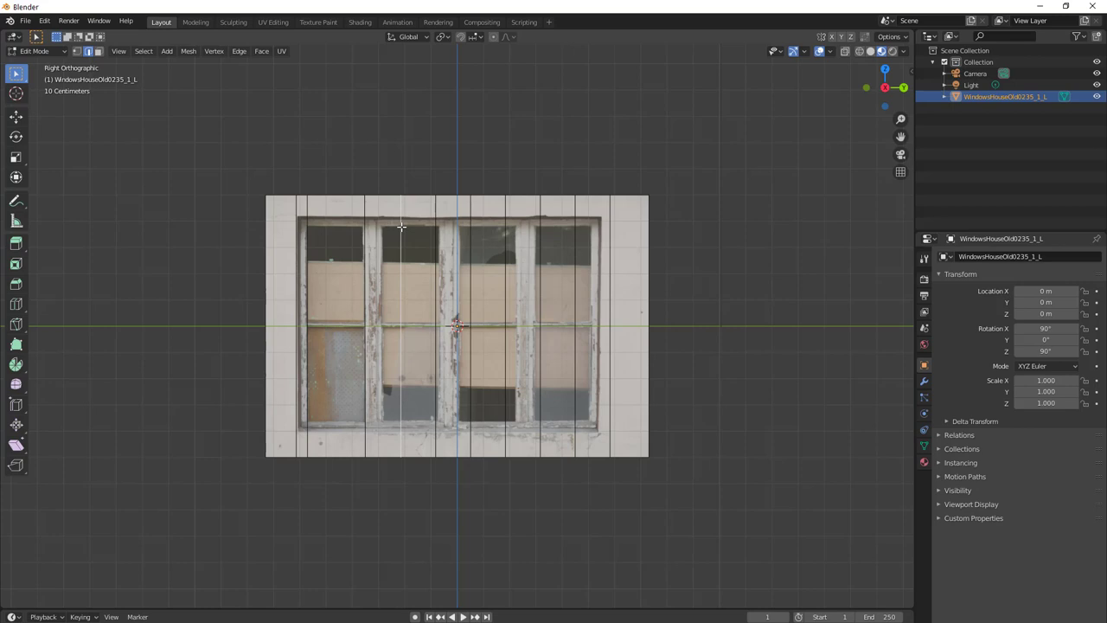
{"action": "key", "text": "g"}
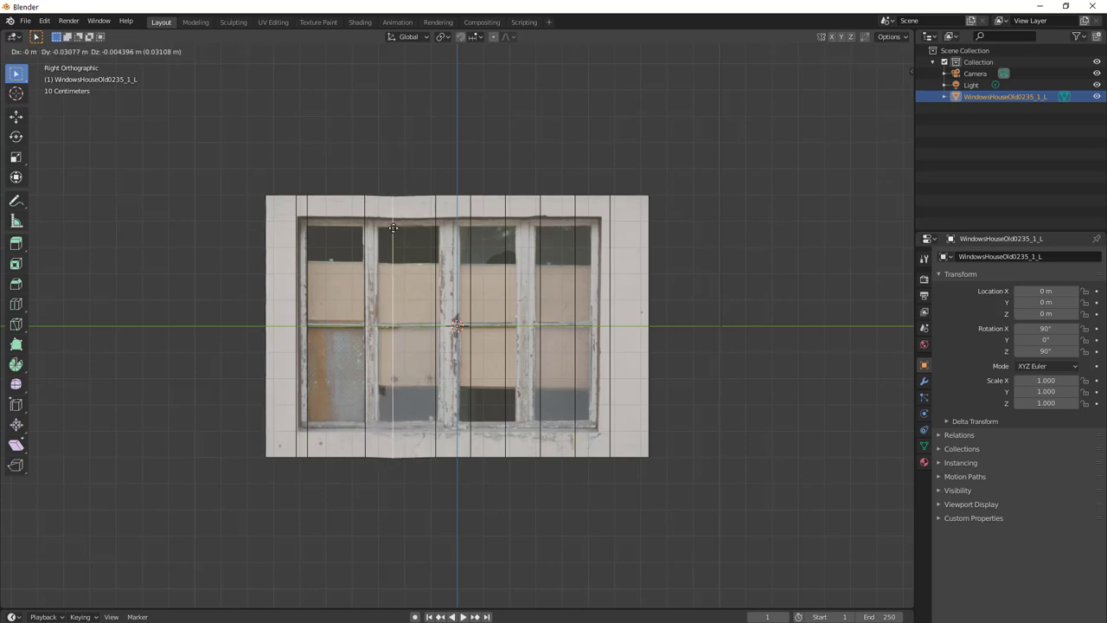
{"action": "left_click", "coordinate": [407, 230]}
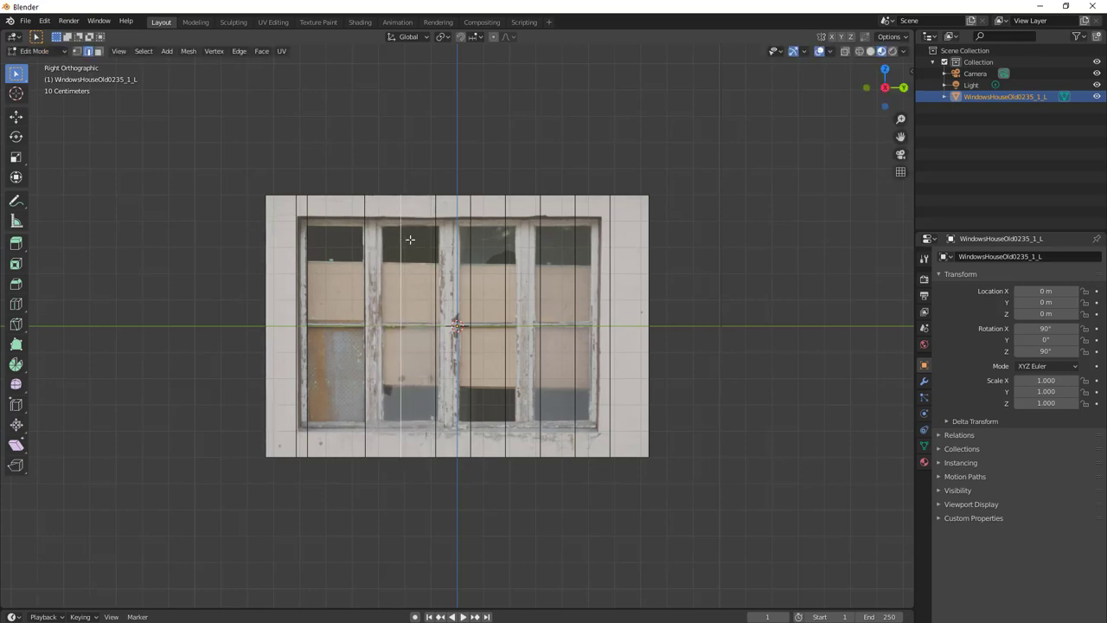
{"action": "key", "text": "g"}
{"action": "key", "text": "g"}
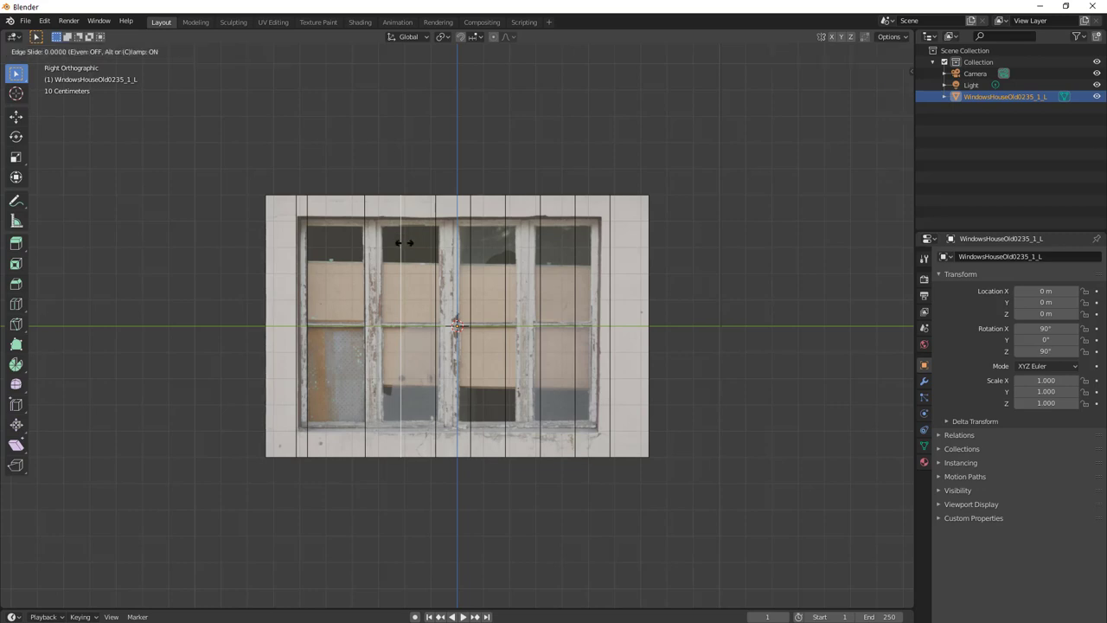
{"action": "left_click", "coordinate": [385, 242]}
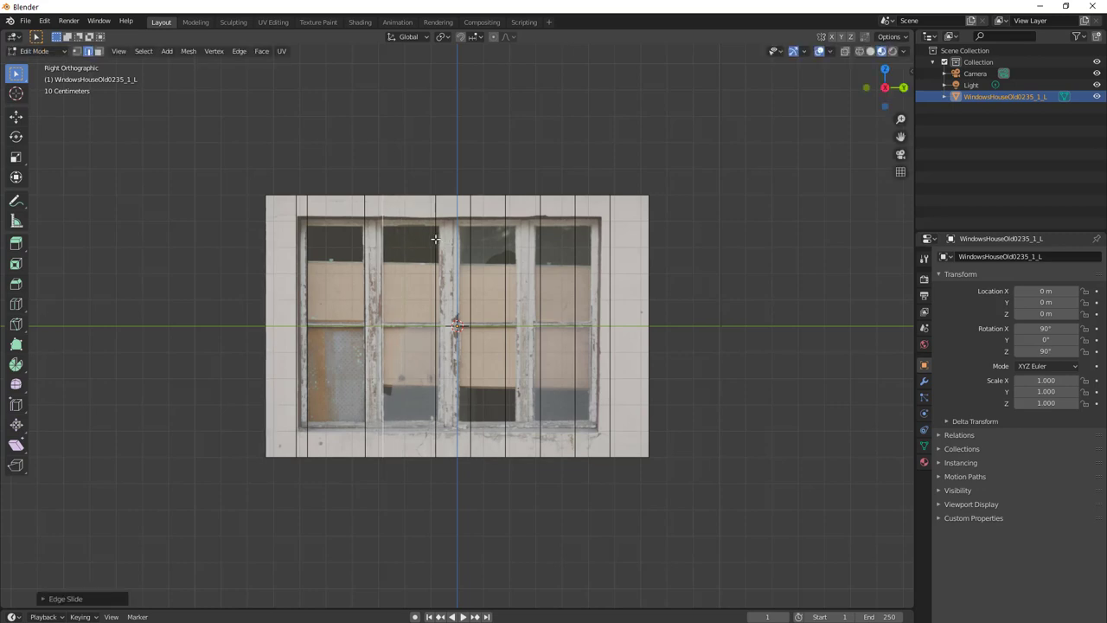
Edge-slide the fifth and sixth vertical loops onto the two sides of the central mullion, between the second and third panes.
{"action": "left_click", "coordinate": [434, 238]}
{"action": "key", "text": "g"}
{"action": "key", "text": "g"}
{"action": "left_click", "coordinate": [463, 236]}
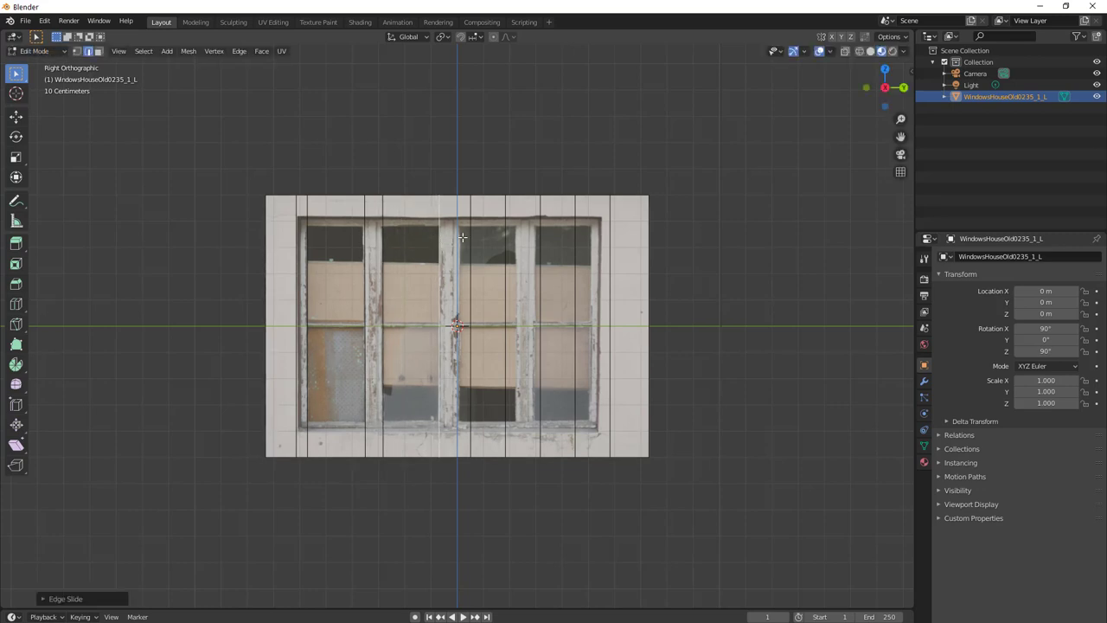
{"action": "left_click", "coordinate": [469, 237]}
{"action": "key", "text": "g"}
{"action": "key", "text": "g"}
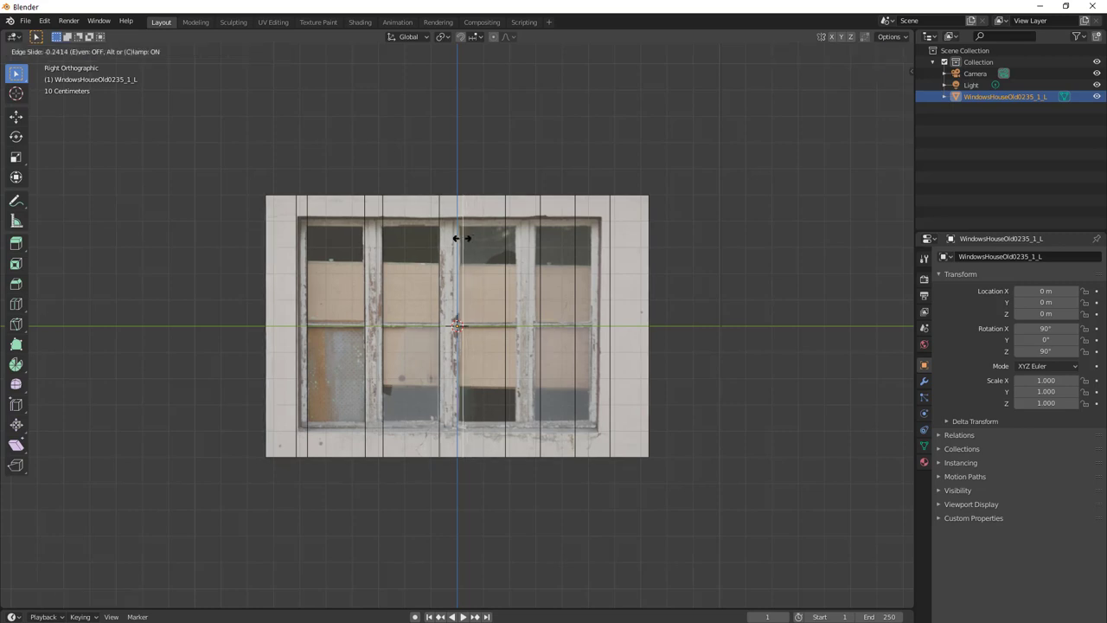
{"action": "left_click", "coordinate": [456, 237]}
Edge-slide the seventh and eighth vertical loops onto the two sides of the mullion between the third and fourth panes.
{"action": "left_click", "coordinate": [505, 236]}
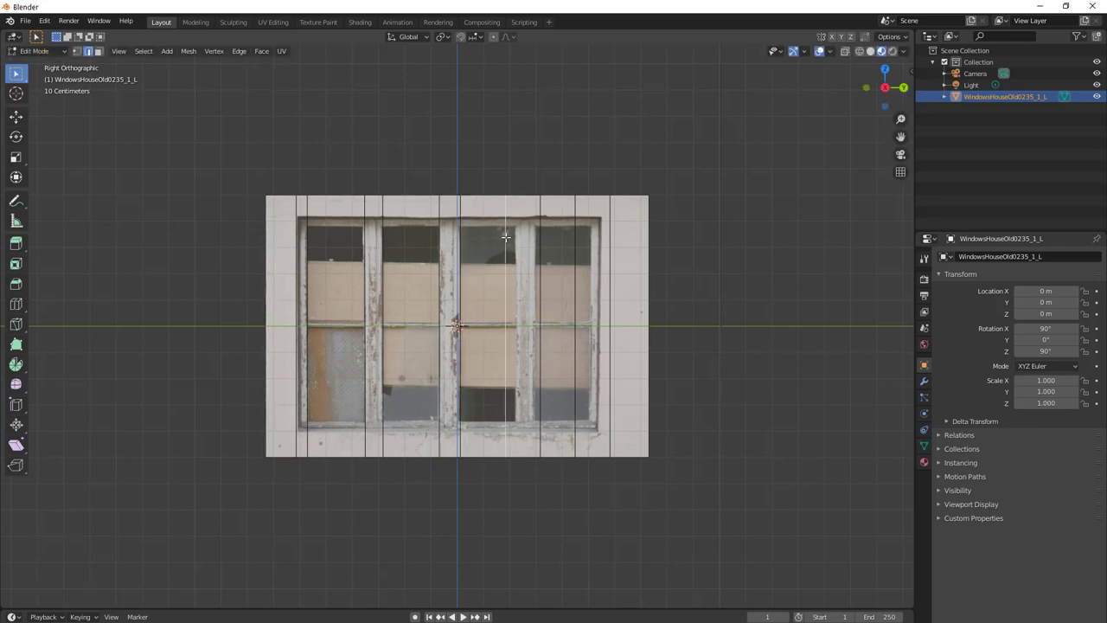
{"action": "key", "text": "g"}
{"action": "key", "text": "g"}
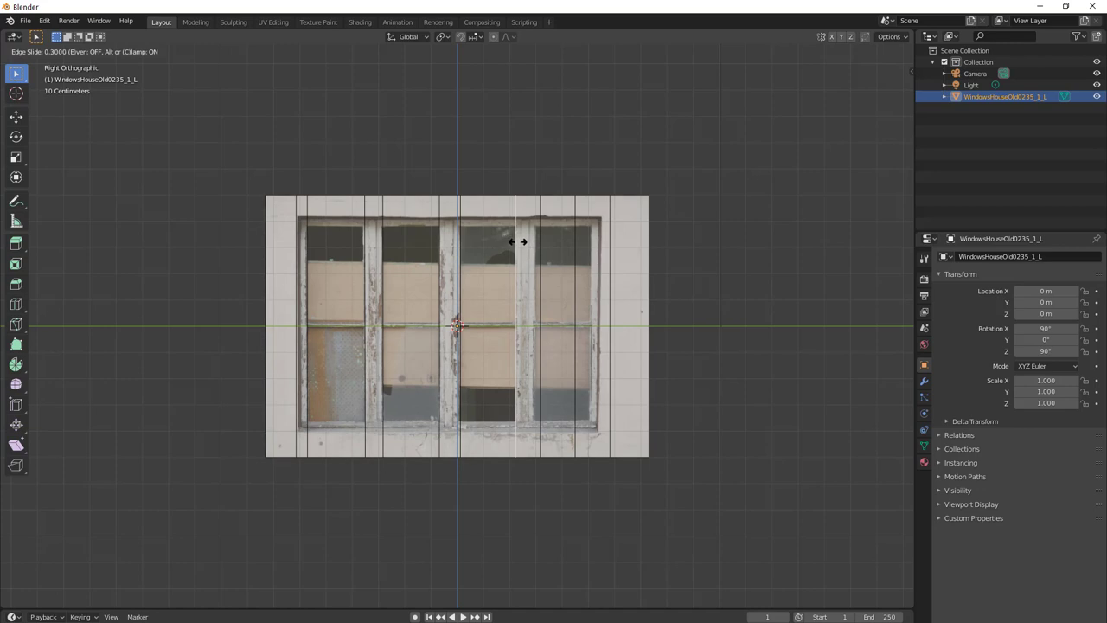
{"action": "left_click", "coordinate": [517, 242]}
{"action": "left_click", "coordinate": [541, 248]}
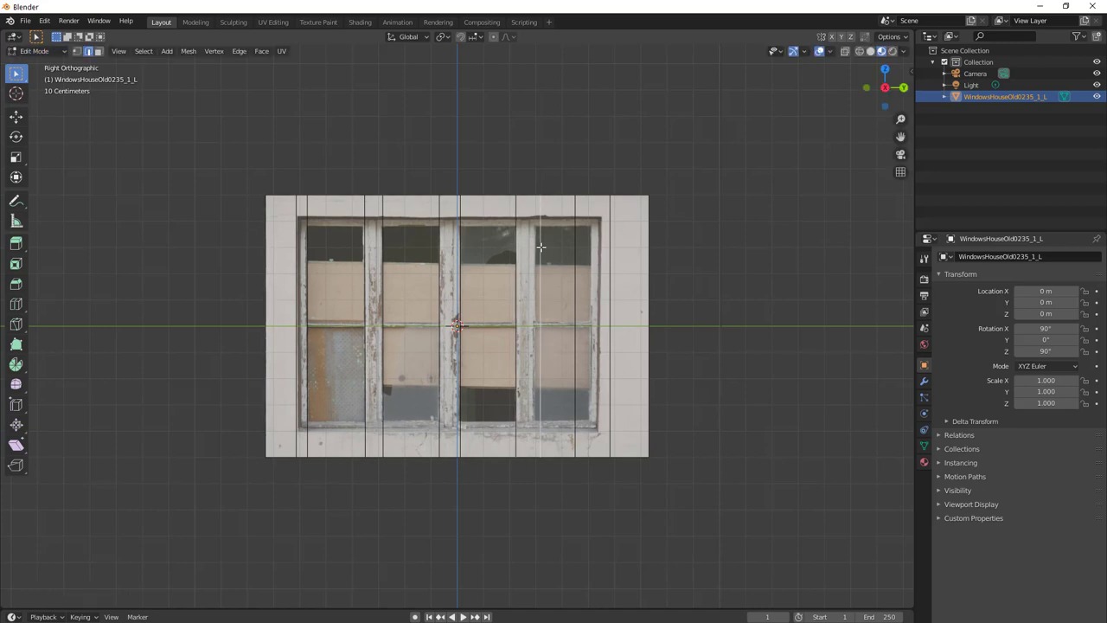
{"action": "key", "text": "g"}
{"action": "key", "text": "g"}
{"action": "left_click", "coordinate": [546, 246]}
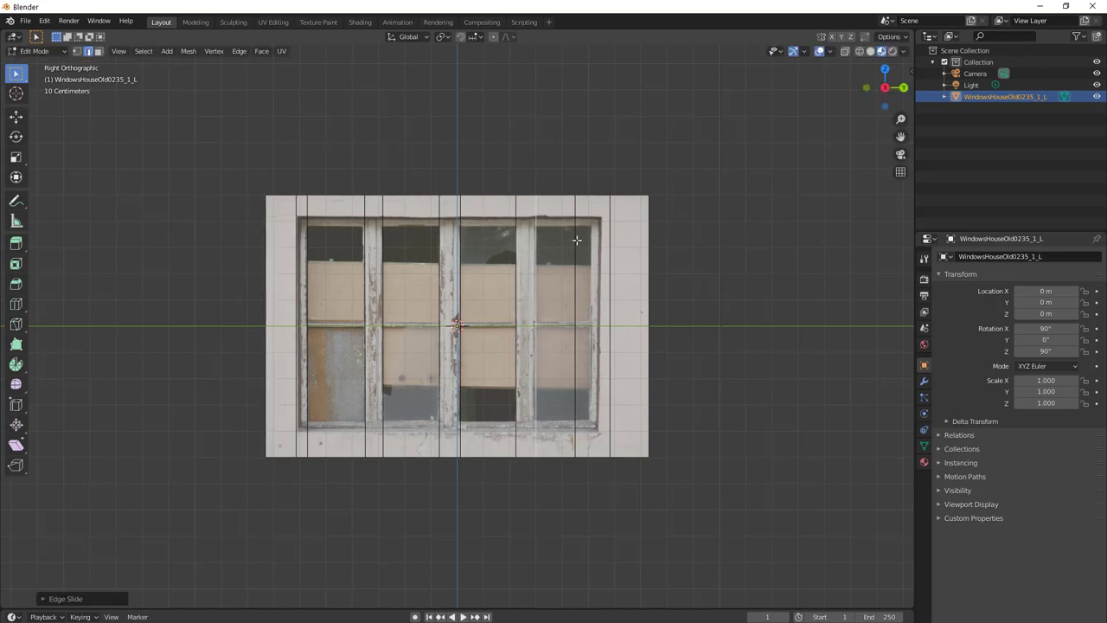
Edge-slide the ninth vertical loop onto the right edge of the fourth glass pane.
{"action": "left_click", "coordinate": [577, 239]}
{"action": "key", "text": "g"}
{"action": "key", "text": "g"}
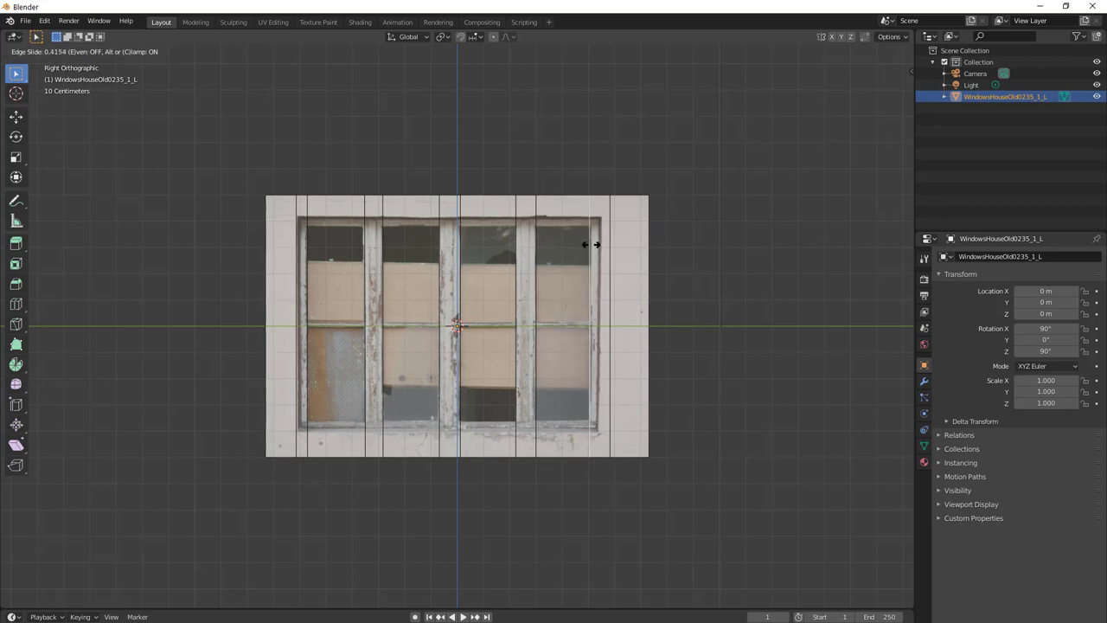
{"action": "left_click", "coordinate": [606, 245]}
{"action": "key", "text": "g"}
{"action": "key", "text": "g"}
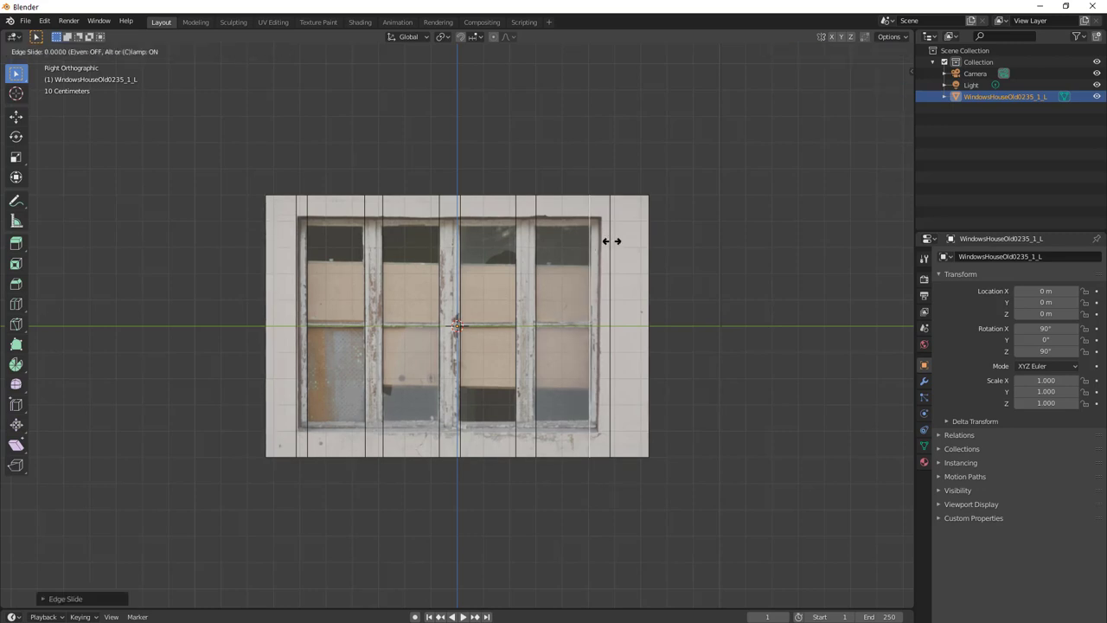
{"action": "left_click", "coordinate": [611, 242]}
{"action": "key", "text": "g"}
{"action": "left_click", "coordinate": [610, 240]}
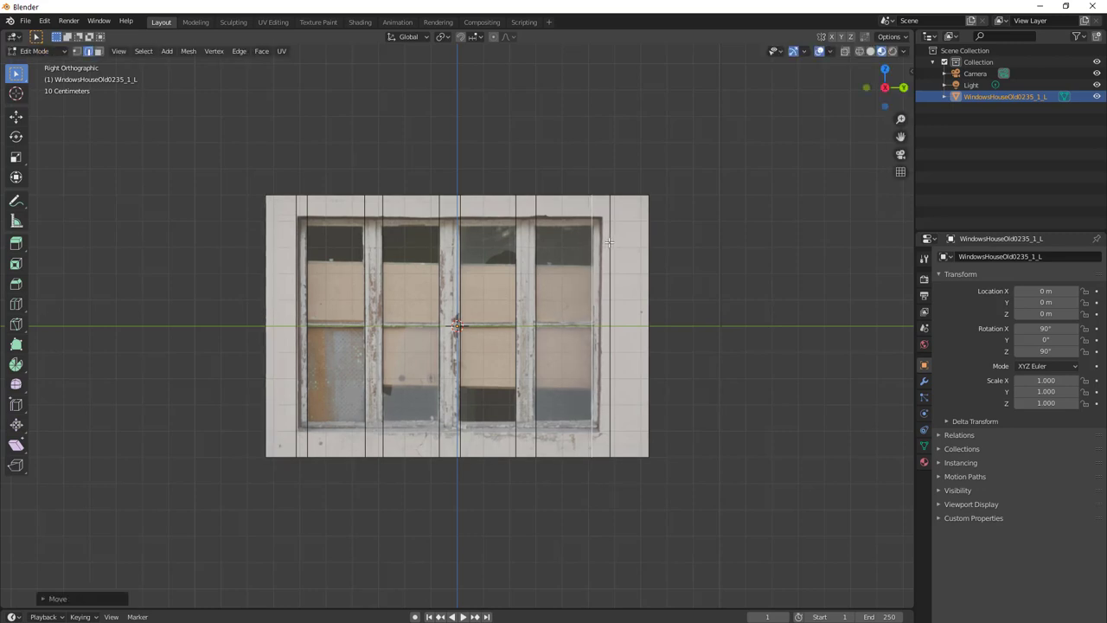
{"action": "key", "text": "g"}
{"action": "left_click", "coordinate": [611, 240]}
{"action": "key", "text": "g"}
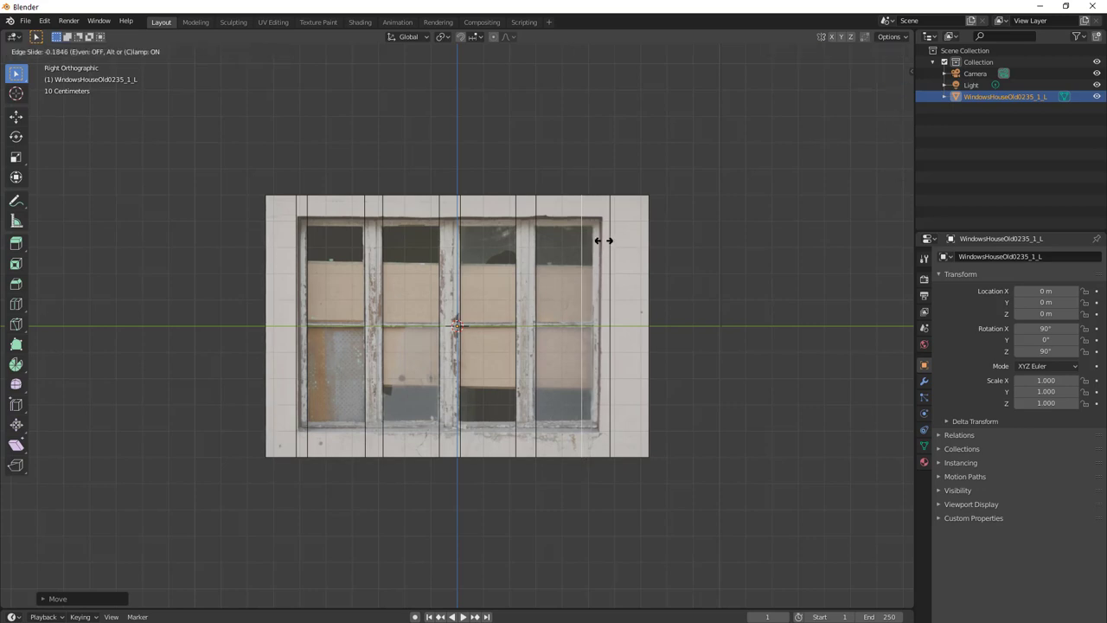
{"action": "left_click", "coordinate": [607, 242]}
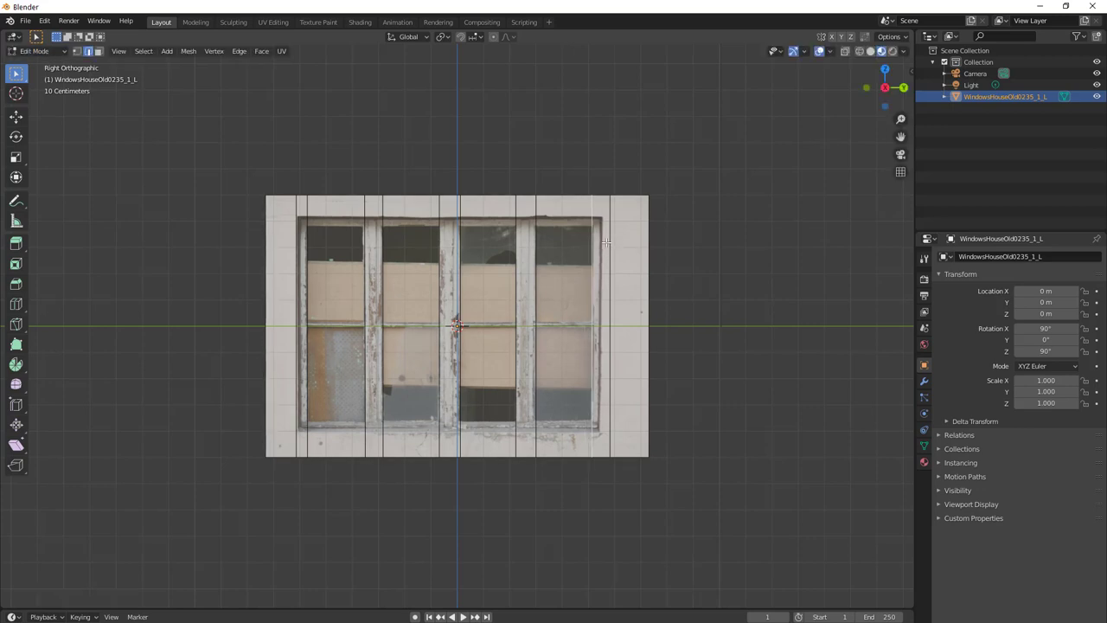
{"action": "key", "text": "ctrl+z"}
Edge-slide the tenth vertical loop onto the right outer edge of the photographed window frame.
{"action": "key", "text": "g"}
{"action": "key", "text": "g"}
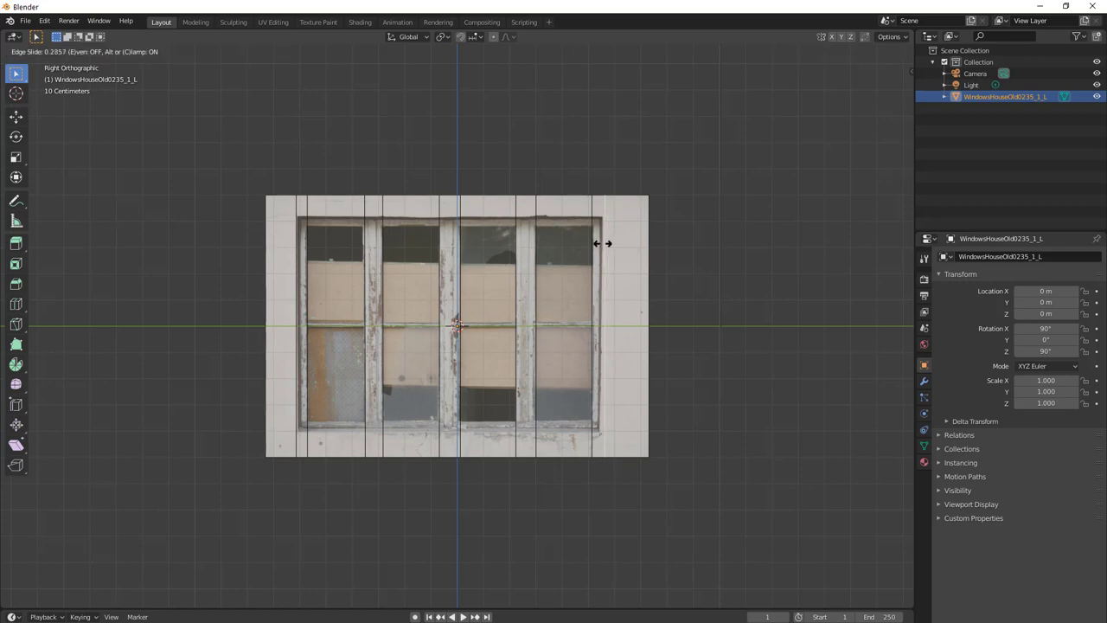
{"action": "left_click", "coordinate": [600, 244]}
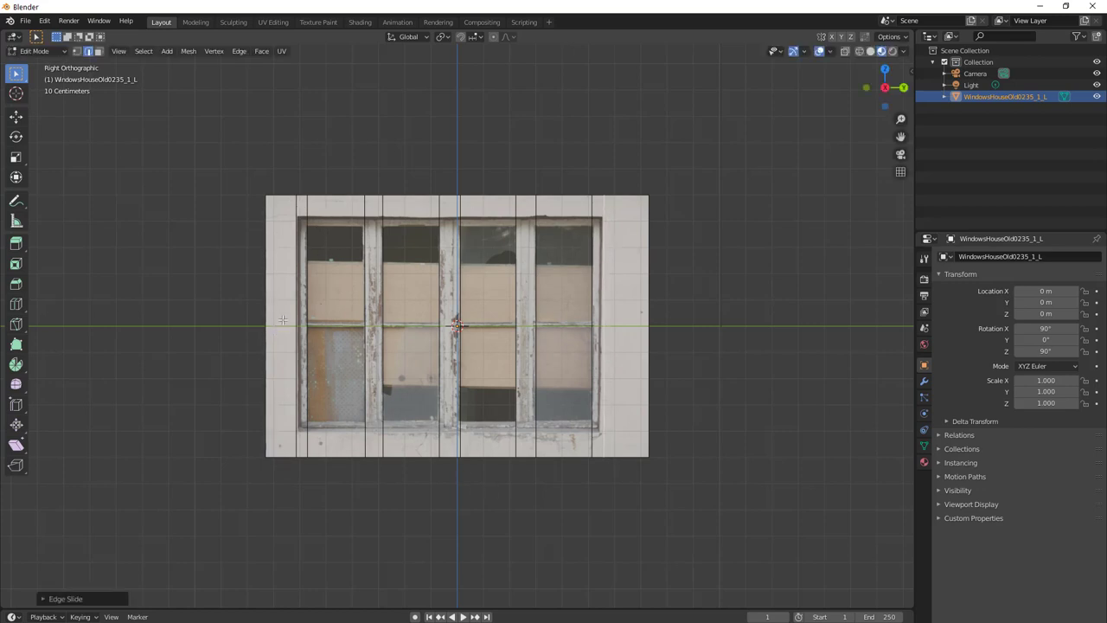
{"action": "key", "text": "ctrl+z"}
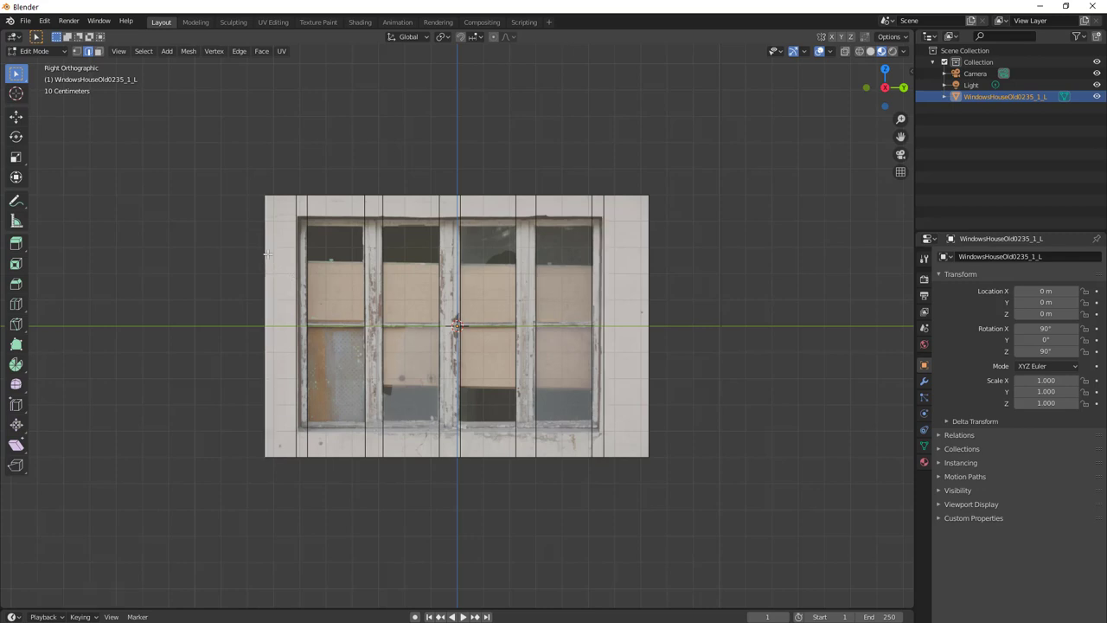
Add three horizontal loop cuts across the plane, sliding them up until the uppermost lies on the top edge of the window frame.
{"action": "key", "text": "ctrl+r"}
{"action": "scroll", "coordinate": [268, 253], "scroll_direction": "up", "scroll_amount": 1}
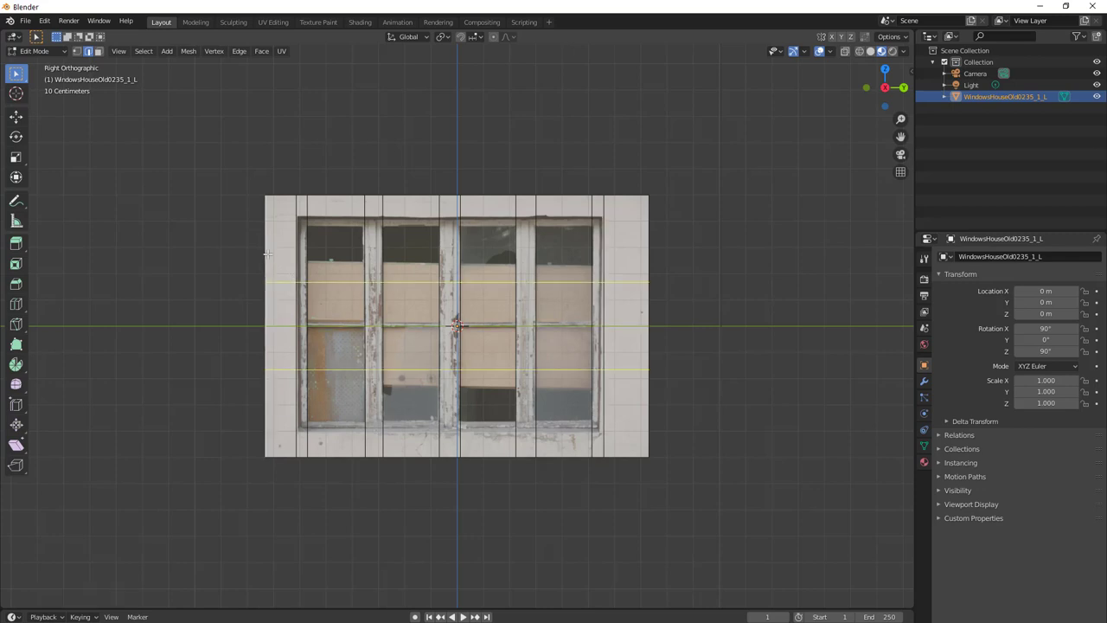
{"action": "left_click", "coordinate": [267, 254]}
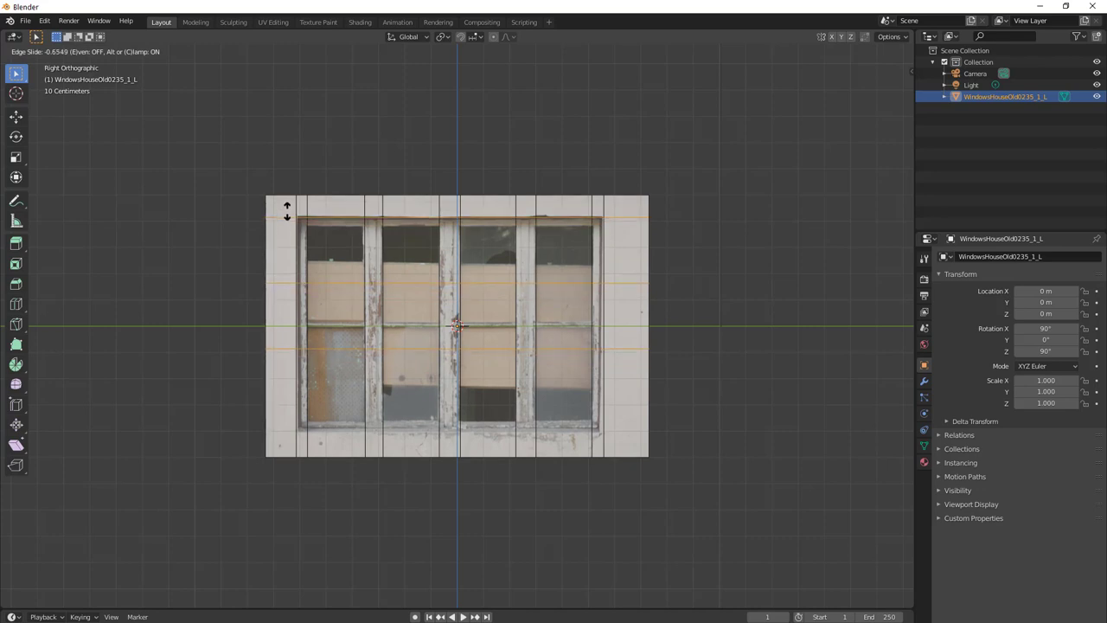
{"action": "left_click", "coordinate": [286, 211]}
{"action": "key", "text": "alt+a"}
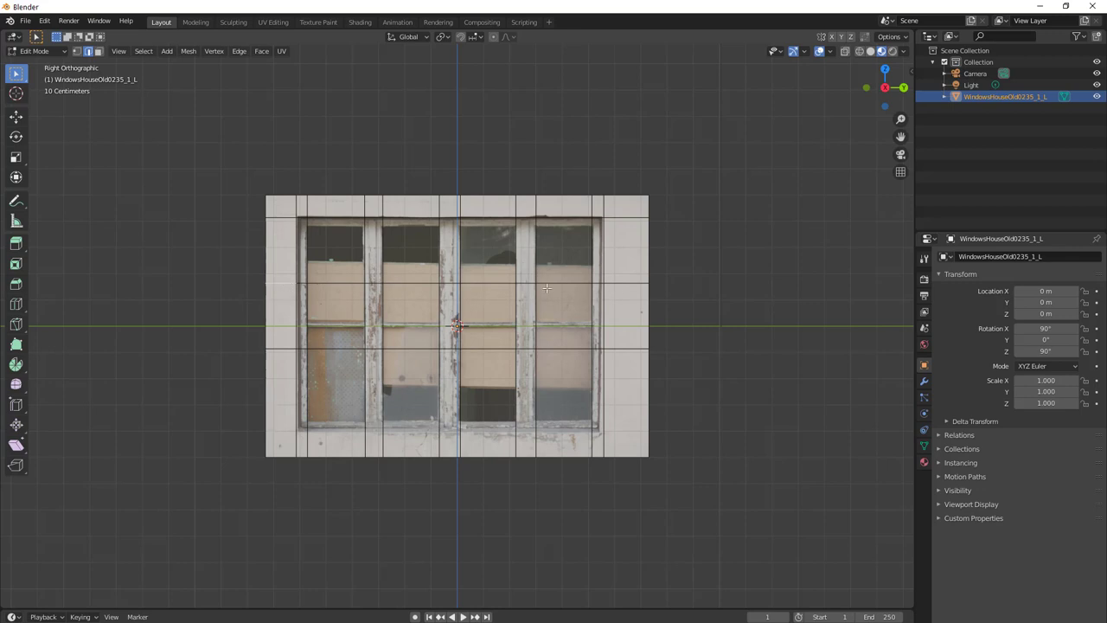
Edge-slide the second and third horizontal loops onto the upper and lower edges of the window's middle crossbar.
{"action": "left_click", "coordinate": [282, 281], "text": "alt"}
{"action": "key", "text": "g"}
{"action": "key", "text": "g"}
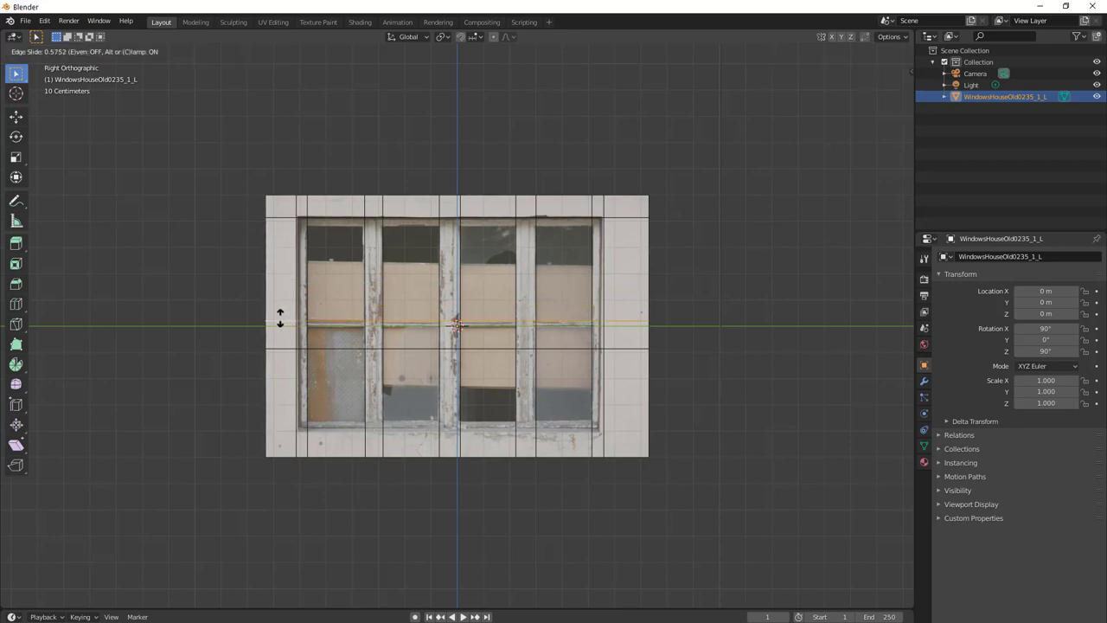
{"action": "left_click", "coordinate": [280, 318]}
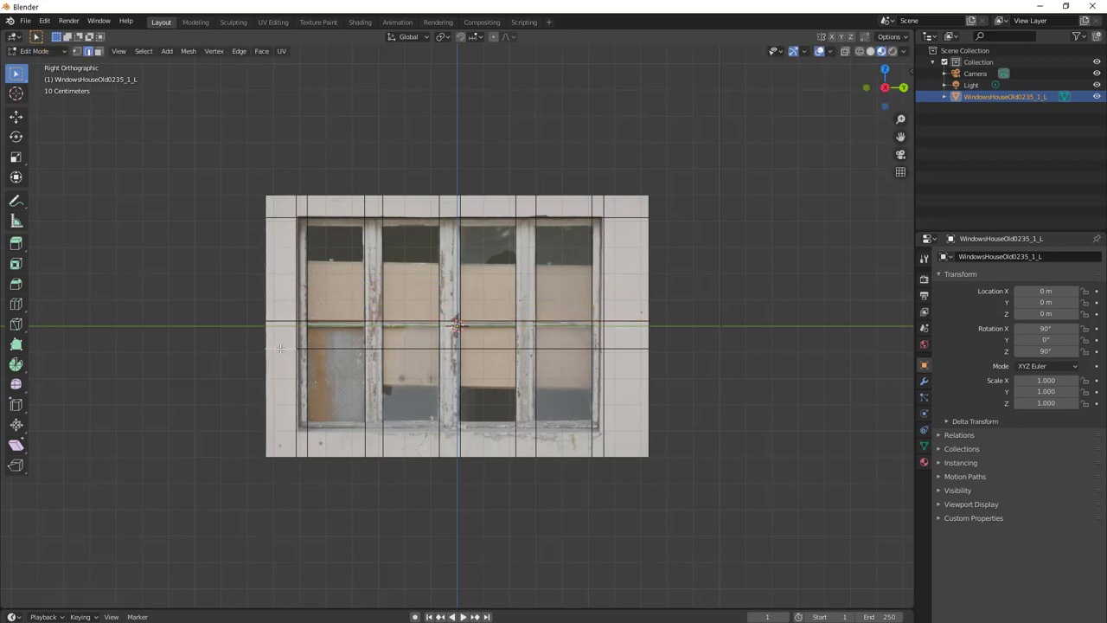
{"action": "left_click", "coordinate": [281, 348], "text": "alt"}
{"action": "key", "text": "g"}
{"action": "key", "text": "g"}
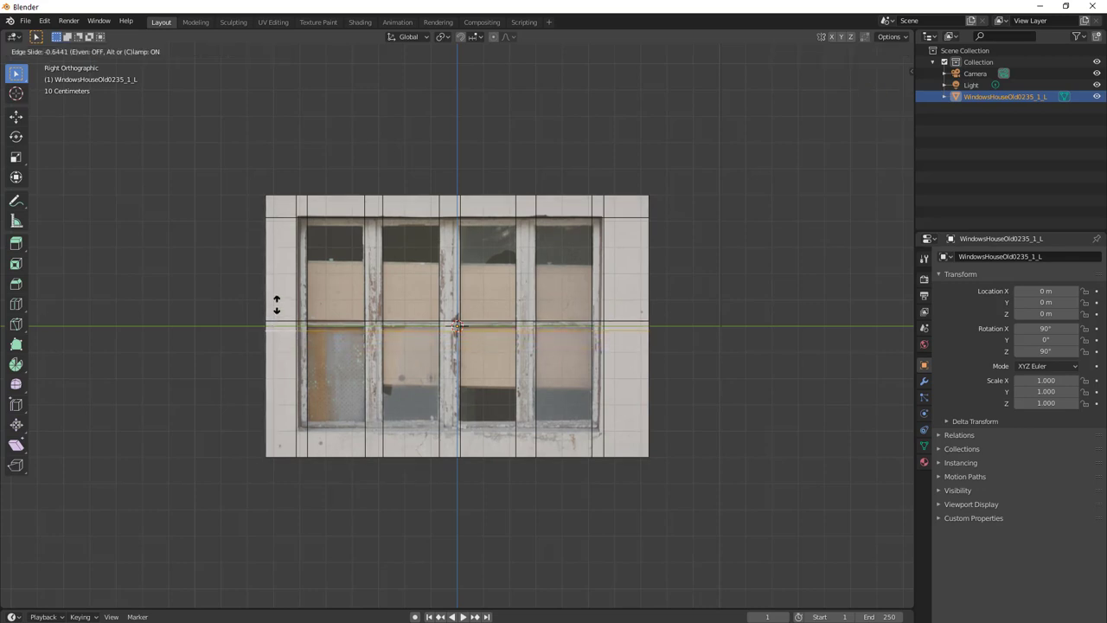
{"action": "left_click", "coordinate": [277, 300]}
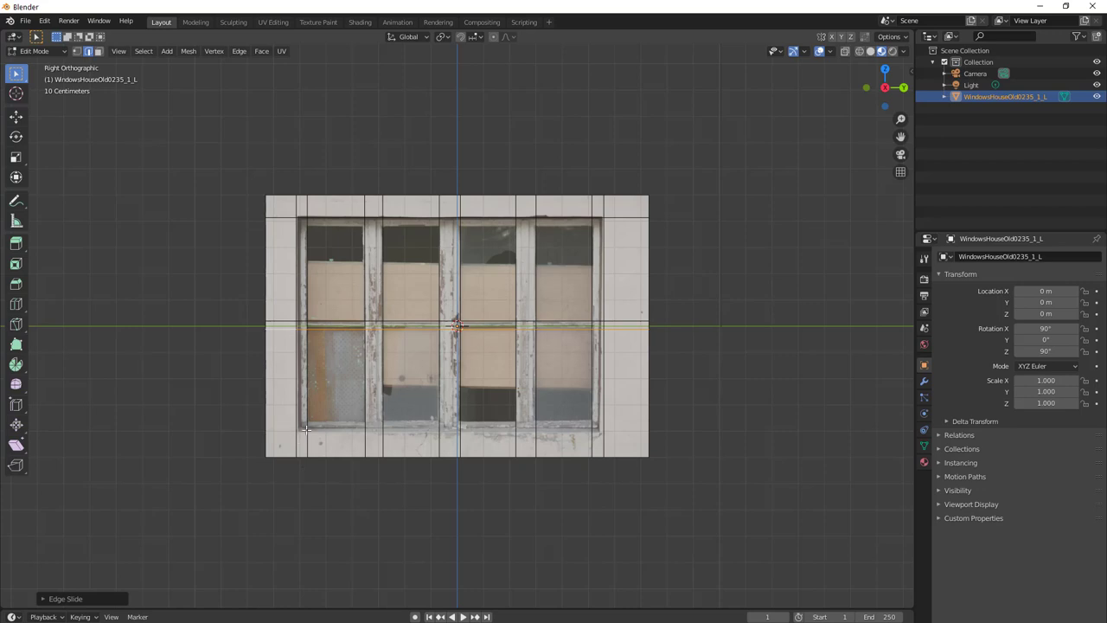
Add a horizontal loop cut below the crossbar and slide it onto the bottom edge of the window frame.
{"action": "key", "text": "ctrl+r"}
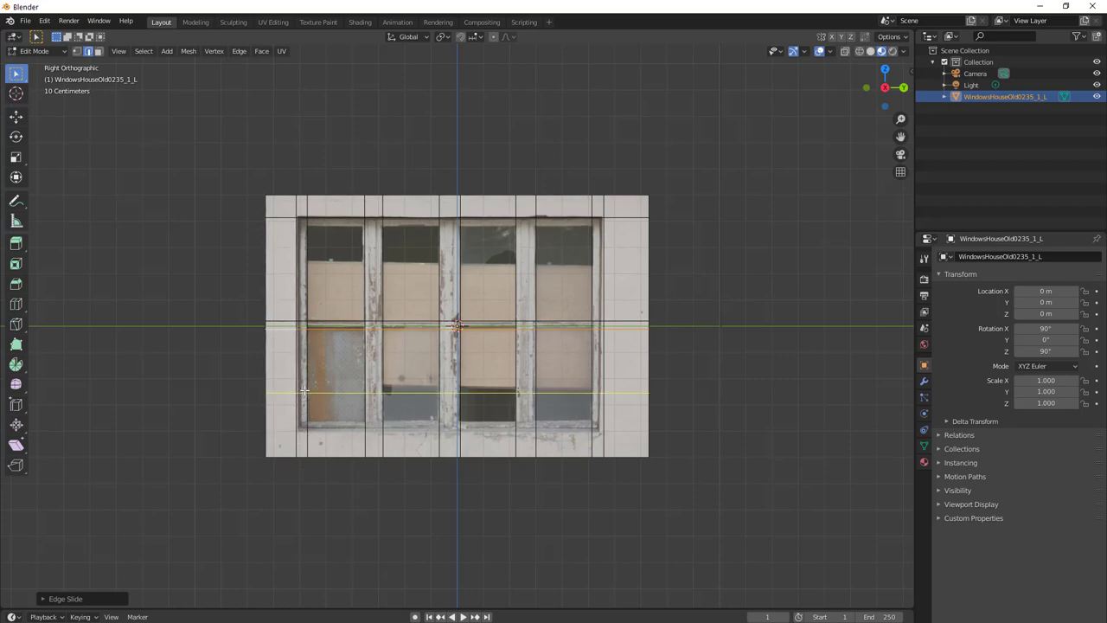
{"action": "left_click", "coordinate": [303, 393]}
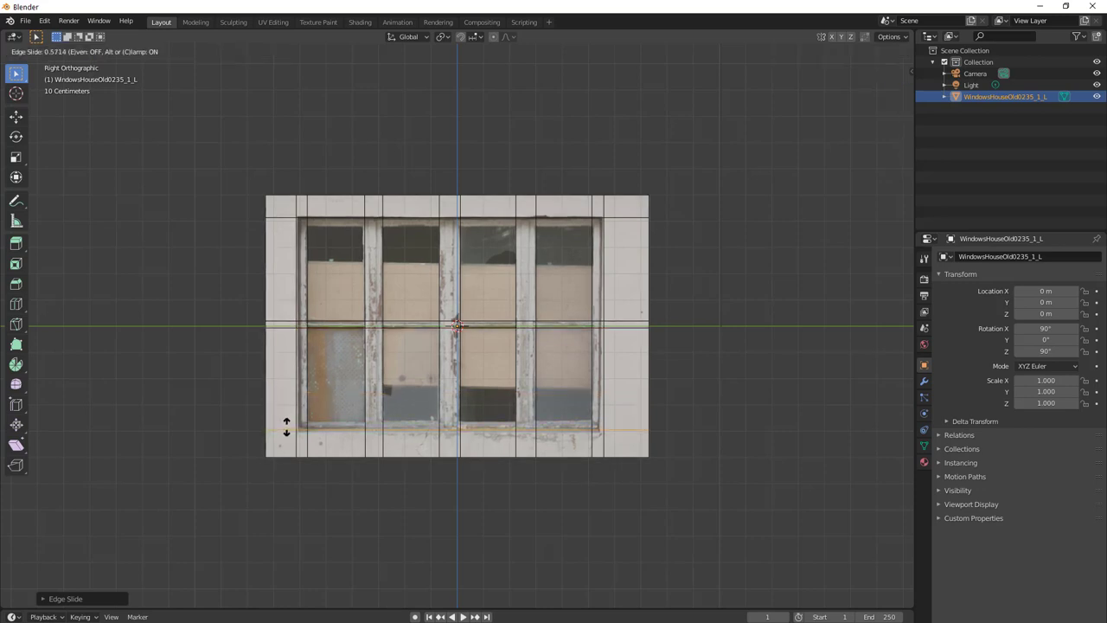
{"action": "left_click", "coordinate": [287, 426]}
Select the faces of all eight glass panes and extrude them about 0.037 m inward, behind the frame.
{"action": "middle_click_drag", "start_coordinate": [291, 494], "coordinate": [341, 298]}
{"action": "middle_click_drag", "start_coordinate": [469, 255], "coordinate": [378, 386]}
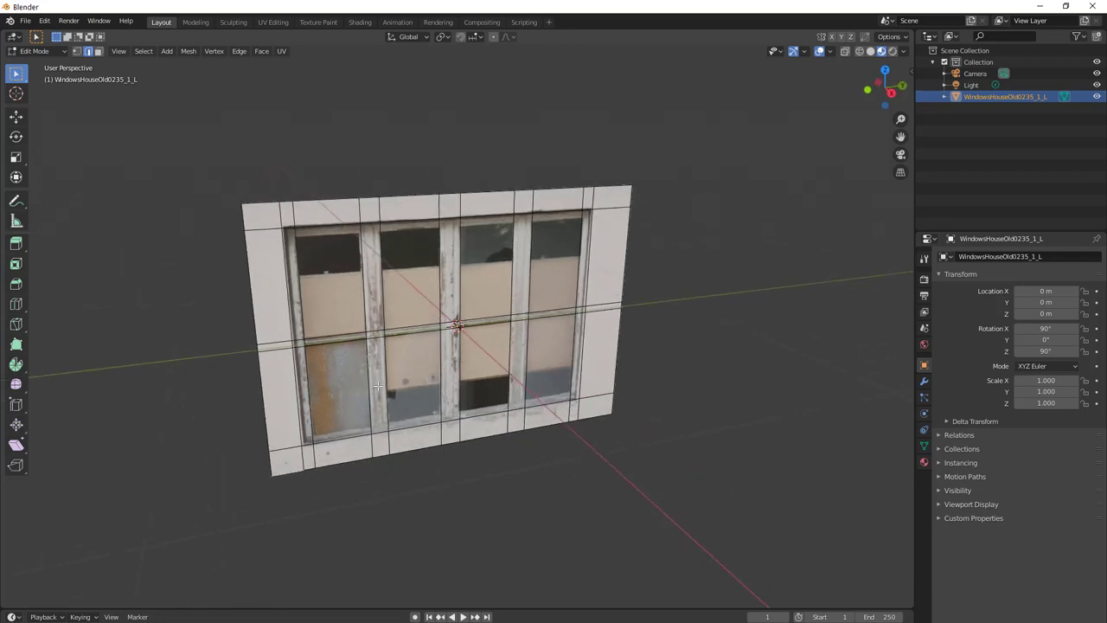
{"action": "left_click", "coordinate": [98, 51]}
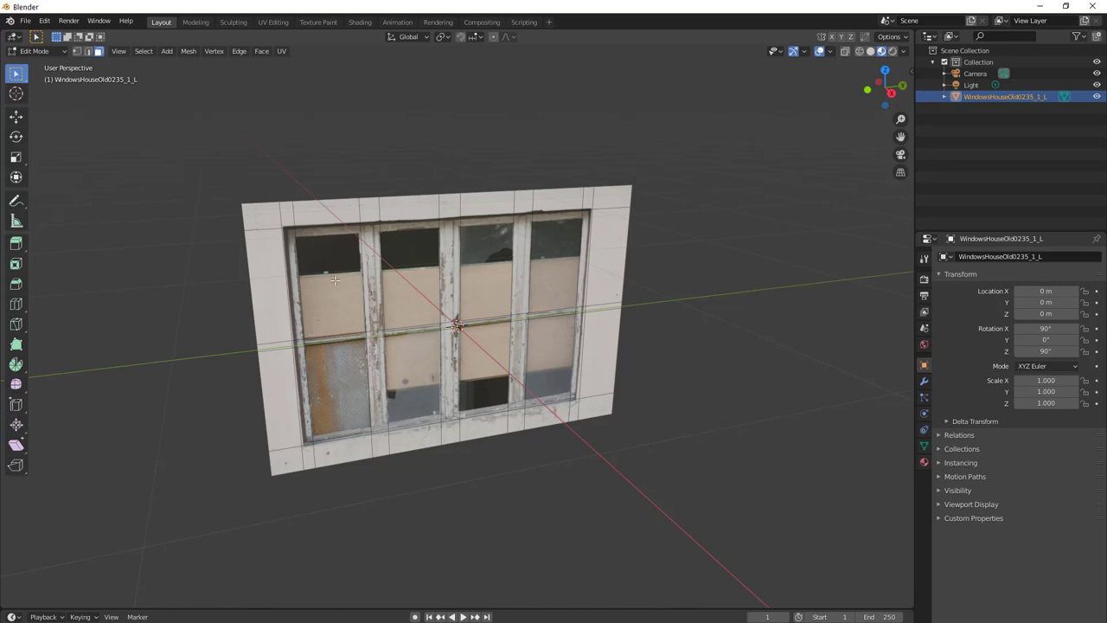
{"action": "left_click", "coordinate": [358, 285]}
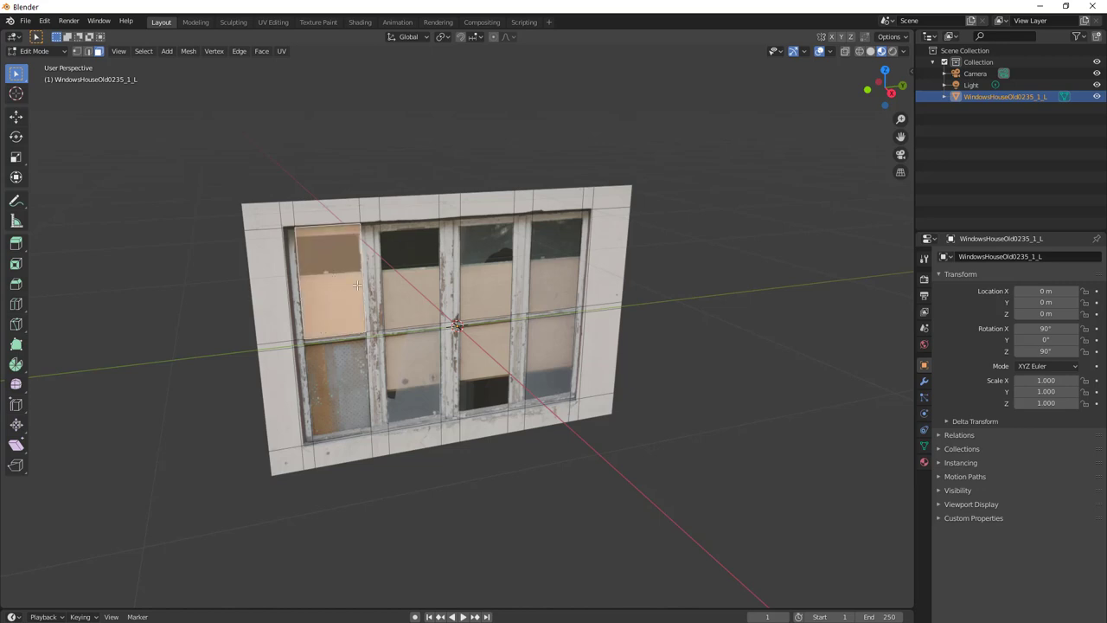
{"action": "left_click", "coordinate": [410, 278], "text": "shift"}
{"action": "left_click", "coordinate": [487, 268], "text": "shift"}
{"action": "left_click", "coordinate": [556, 260], "text": "shift"}
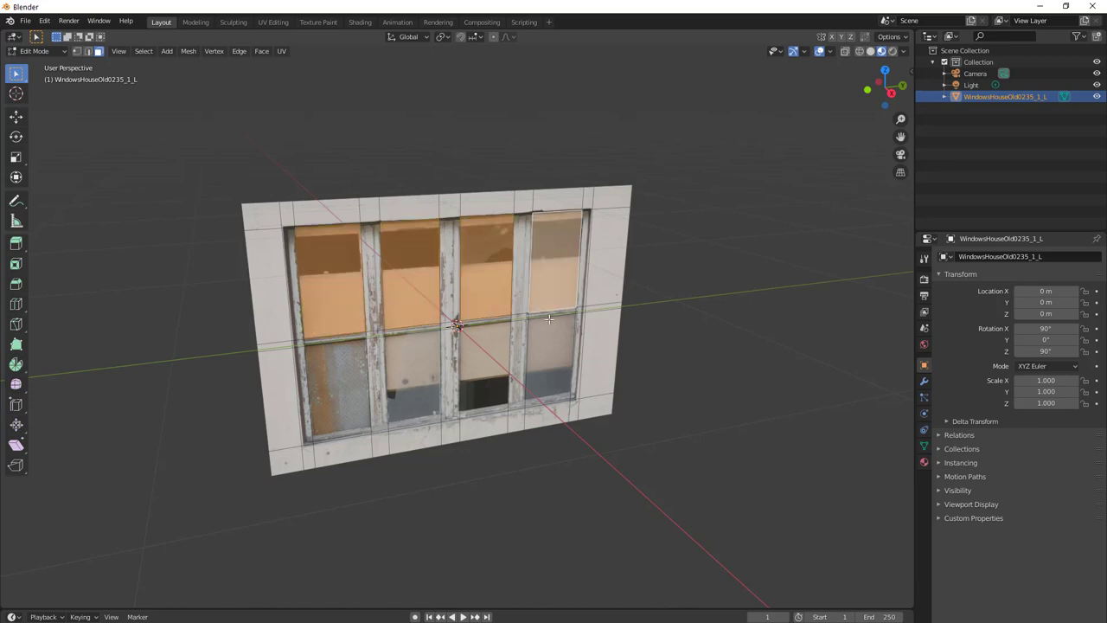
{"action": "left_click", "coordinate": [550, 361], "text": "shift"}
{"action": "left_click", "coordinate": [485, 365], "text": "shift"}
{"action": "left_click", "coordinate": [413, 380], "text": "shift"}
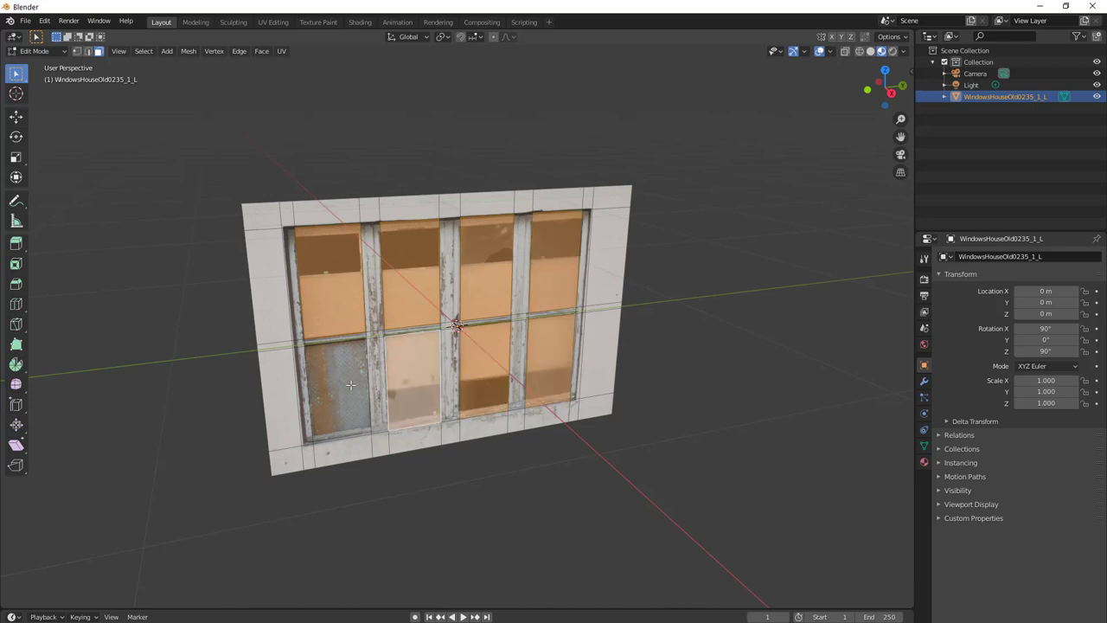
{"action": "left_click", "coordinate": [351, 385], "text": "shift"}
{"action": "middle_click_drag", "start_coordinate": [352, 385], "coordinate": [465, 482]}
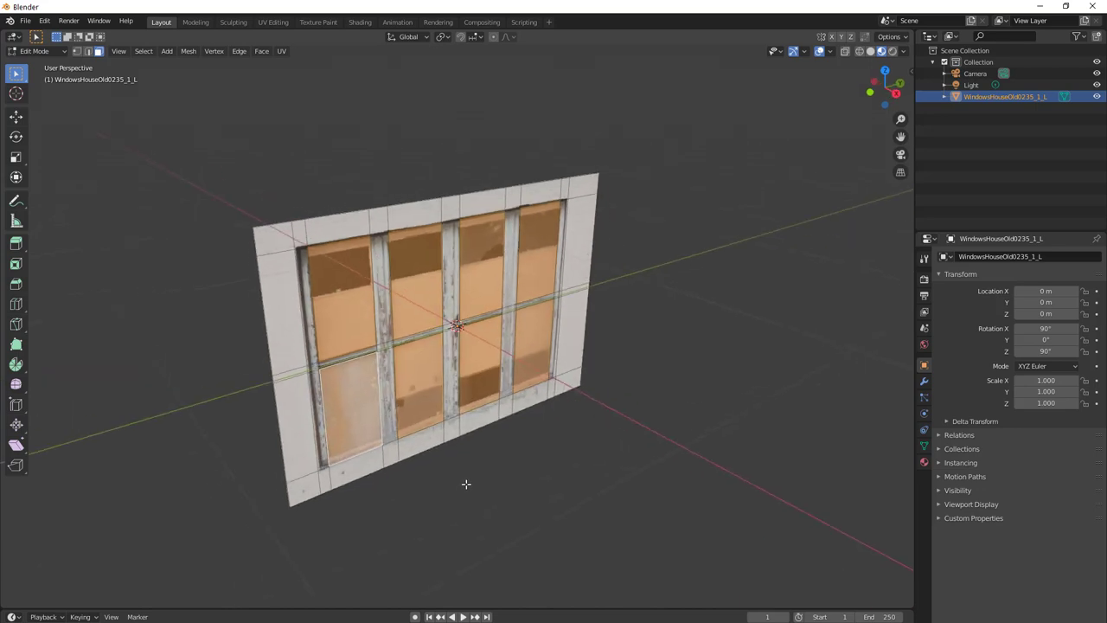
{"action": "key", "text": "e"}
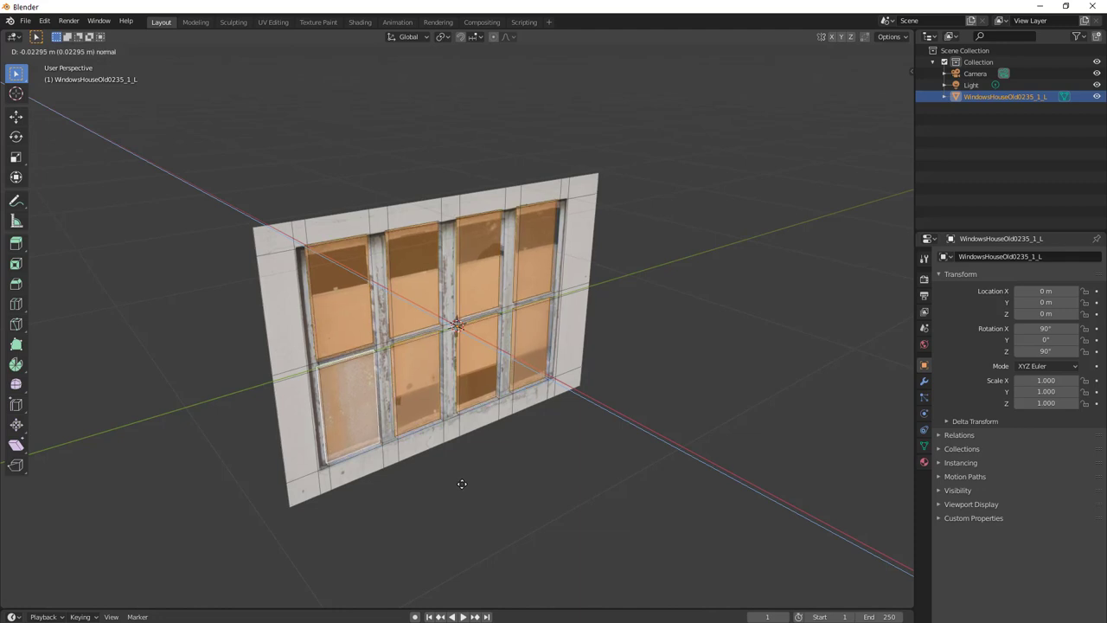
{"action": "left_click", "coordinate": [460, 483]}
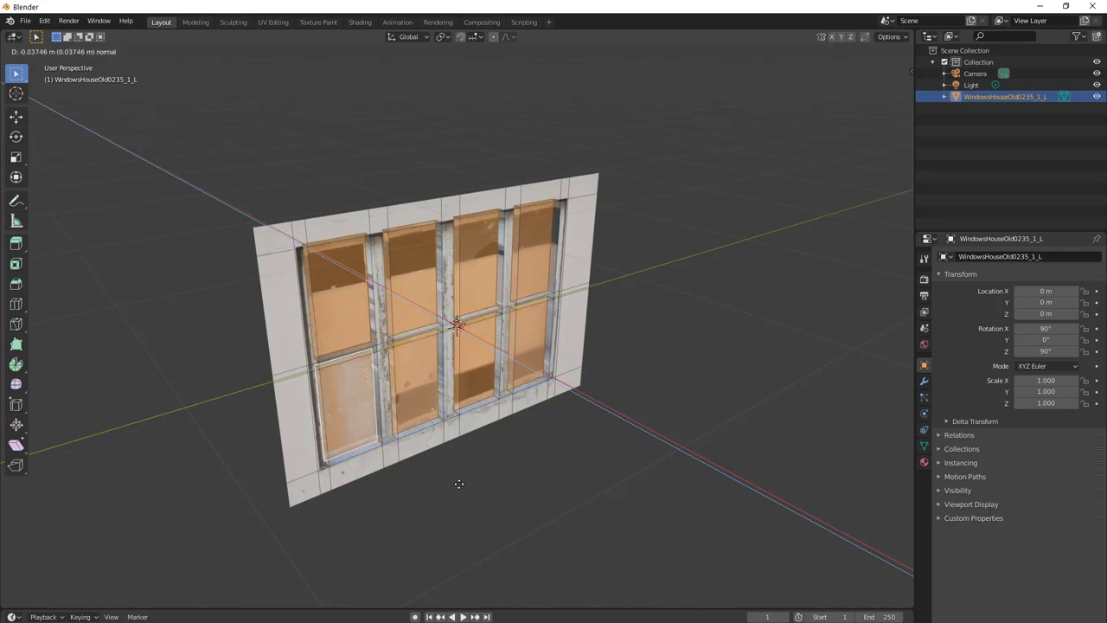
{"action": "key", "text": "alt+a"}
Select the wall faces on all four sides of the window frame and extrude them slightly forward.
{"action": "middle_click_drag", "start_coordinate": [435, 534], "coordinate": [327, 394]}
{"action": "scroll", "coordinate": [375, 477], "scroll_direction": "up", "scroll_amount": 5}
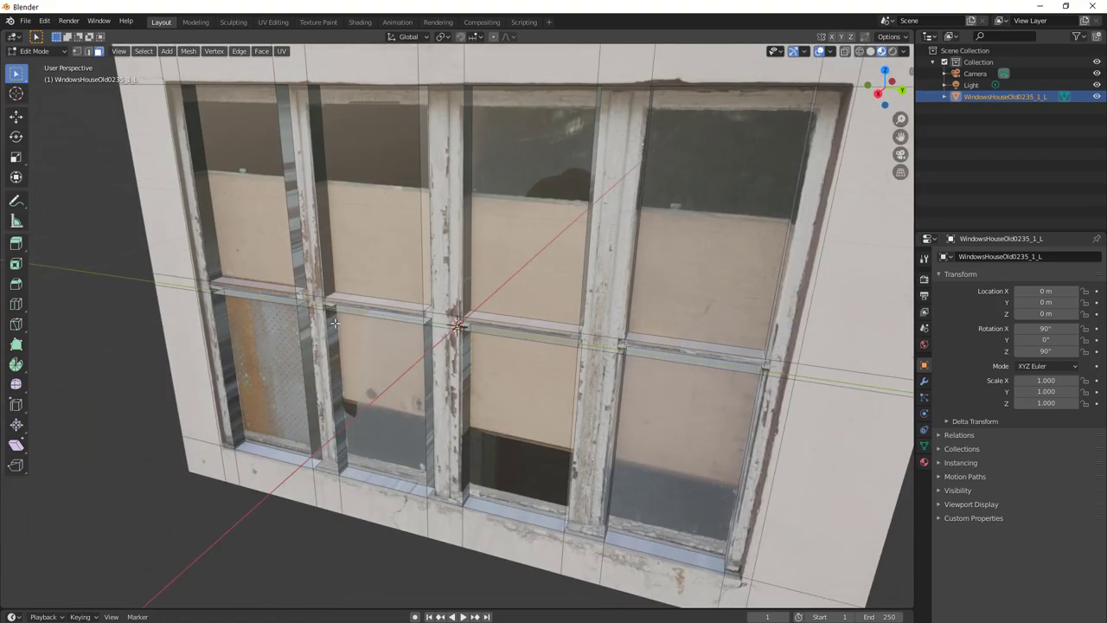
{"action": "scroll", "coordinate": [328, 411], "scroll_direction": "down", "scroll_amount": 6}
{"action": "middle_click_drag", "start_coordinate": [435, 525], "coordinate": [528, 545]}
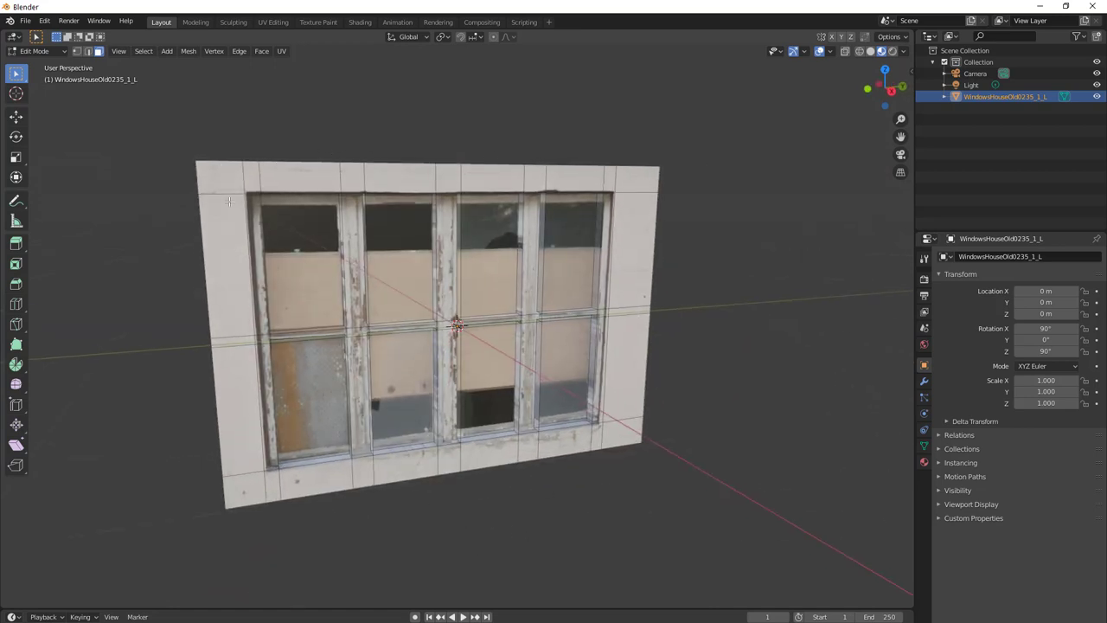
{"action": "mouse_move", "coordinate": [502, 482]}
{"action": "middle_mouse_down"}
{"action": "mouse_move", "coordinate": [433, 495]}
{"action": "mouse_move", "coordinate": [489, 481]}
{"action": "middle_mouse_up"}
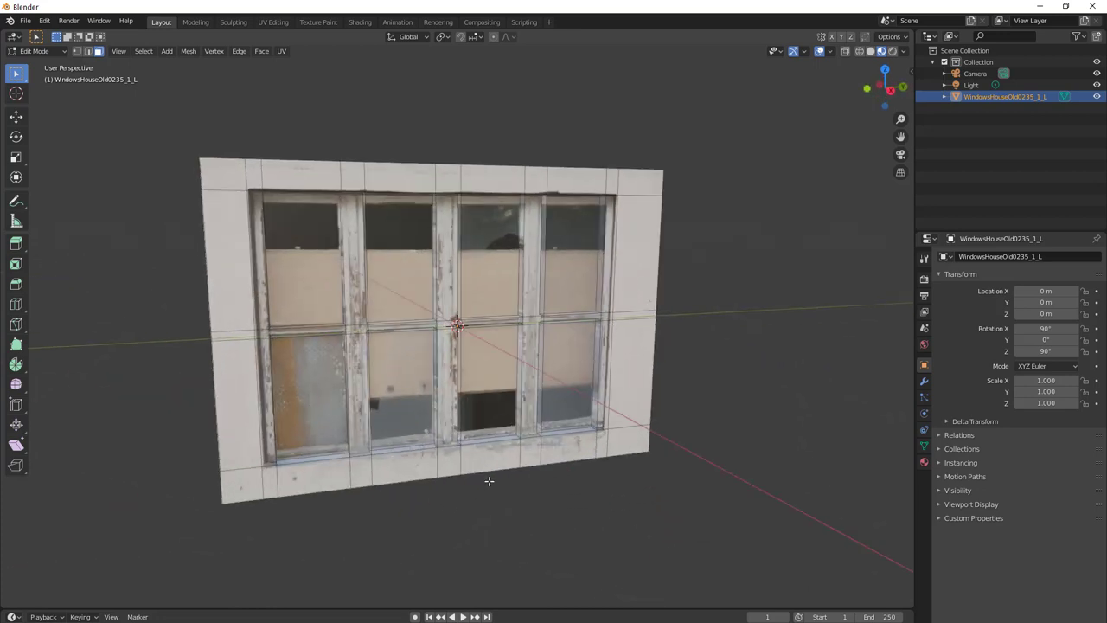
{"action": "left_click", "coordinate": [264, 484], "text": "alt"}
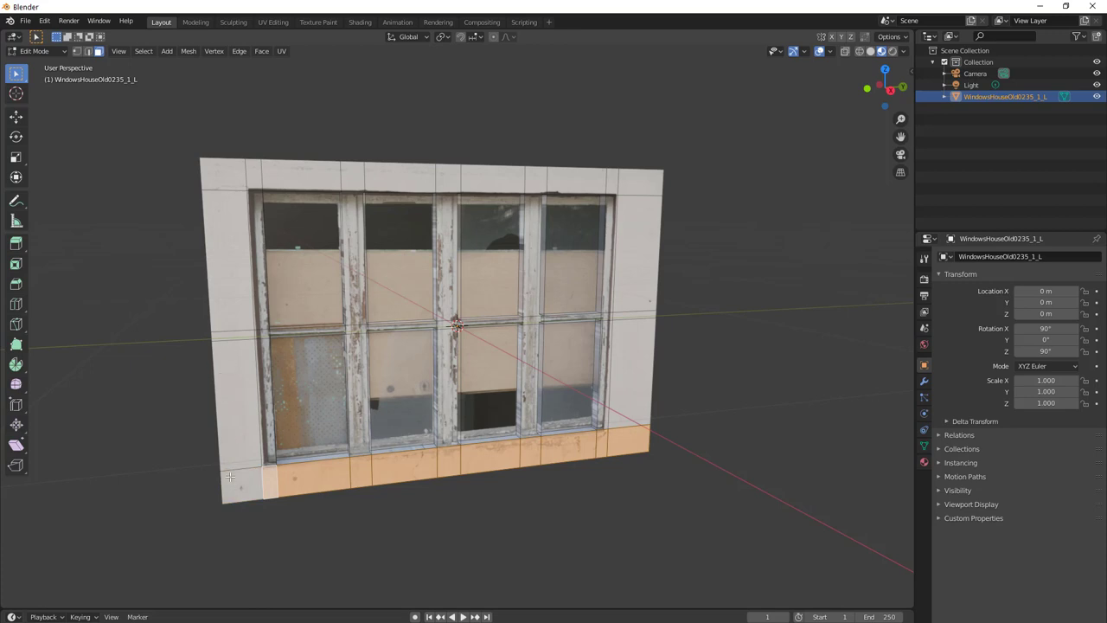
{"action": "left_click", "coordinate": [261, 366], "text": "alt"}
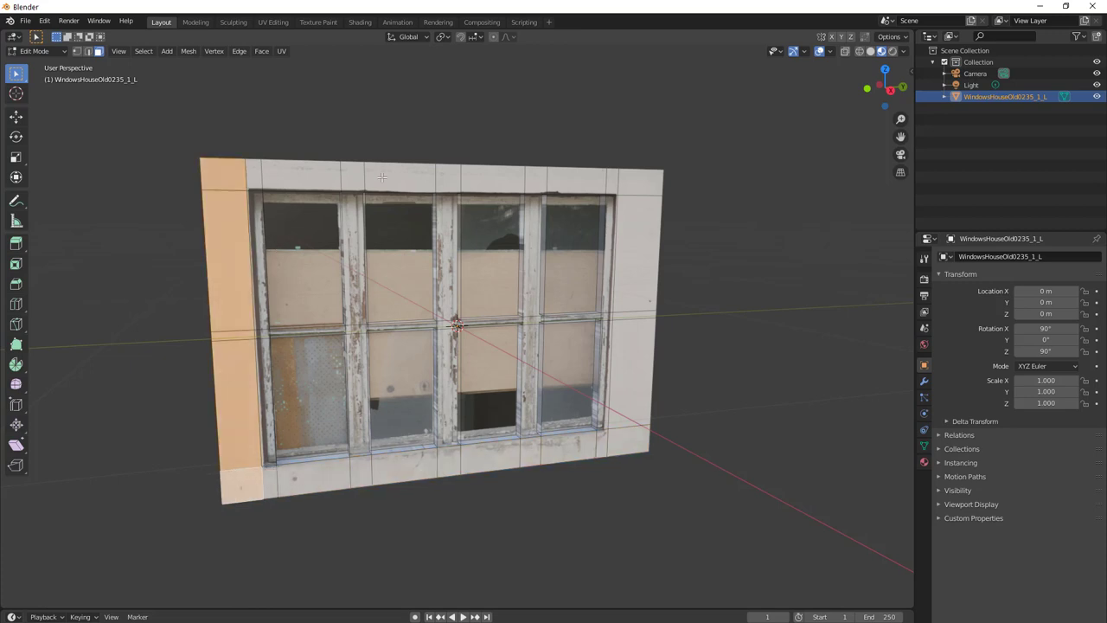
{"action": "left_click", "coordinate": [340, 172], "text": "alt+shift"}
{"action": "left_click", "coordinate": [635, 311], "text": "alt+shift"}
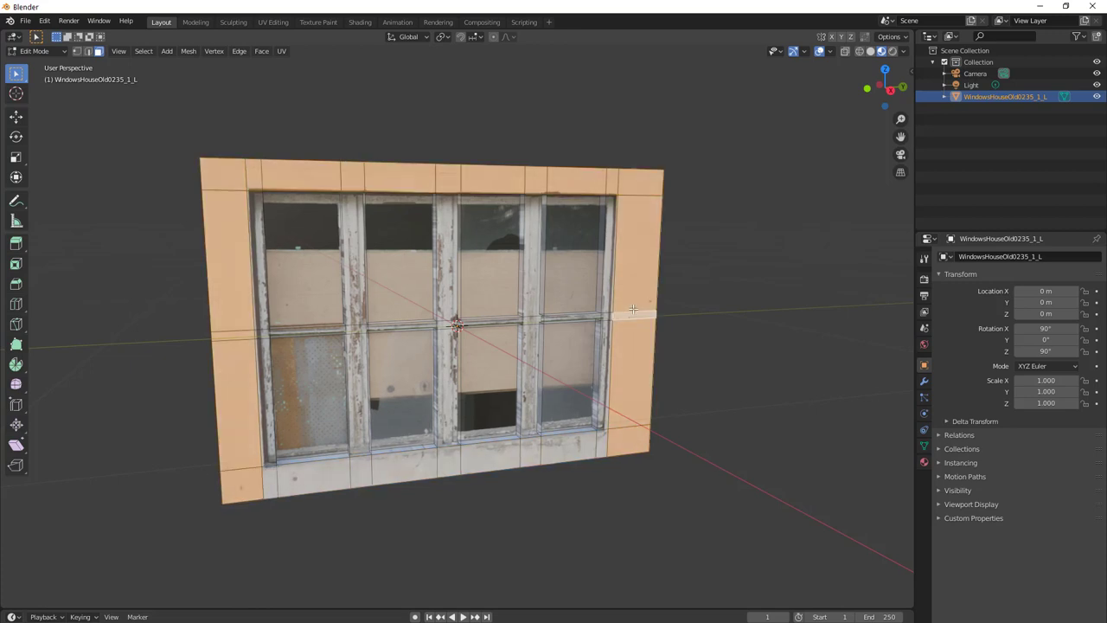
{"action": "left_click", "coordinate": [540, 449], "text": "alt+shift"}
{"action": "middle_click_drag", "start_coordinate": [539, 448], "coordinate": [573, 518]}
{"action": "key", "text": "e"}
{"action": "left_click", "coordinate": [563, 503]}
{"action": "key", "text": "alt+a"}
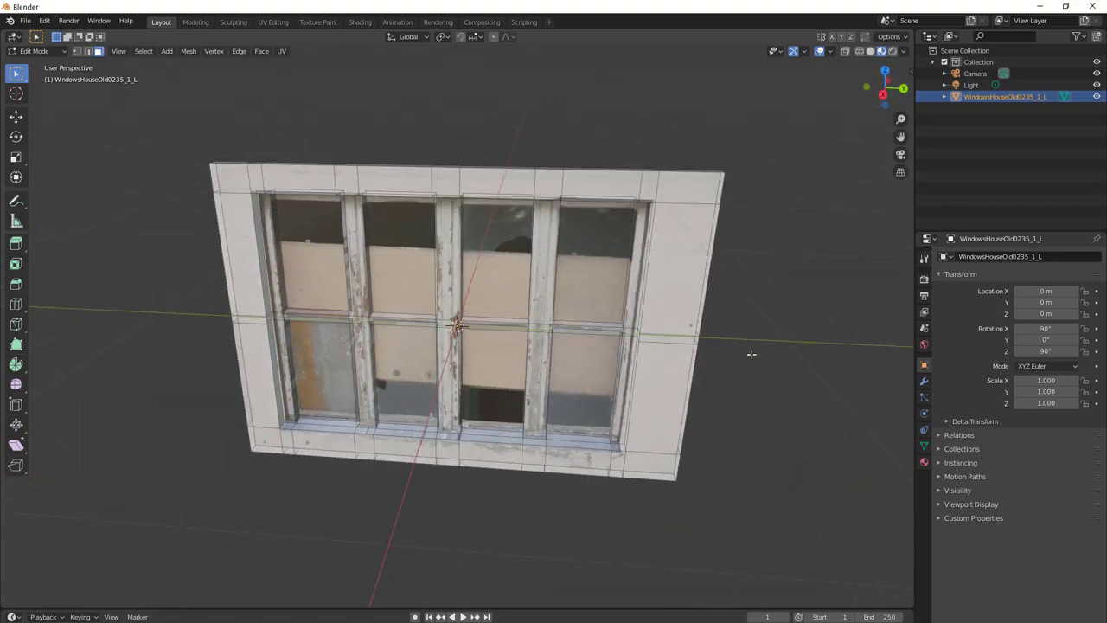
Switch the viewport to rendered shading and check the window's relief from an angle.
{"action": "middle_click_drag", "start_coordinate": [752, 354], "coordinate": [796, 325]}
{"action": "left_click_drag", "start_coordinate": [902, 83], "coordinate": [737, 360]}
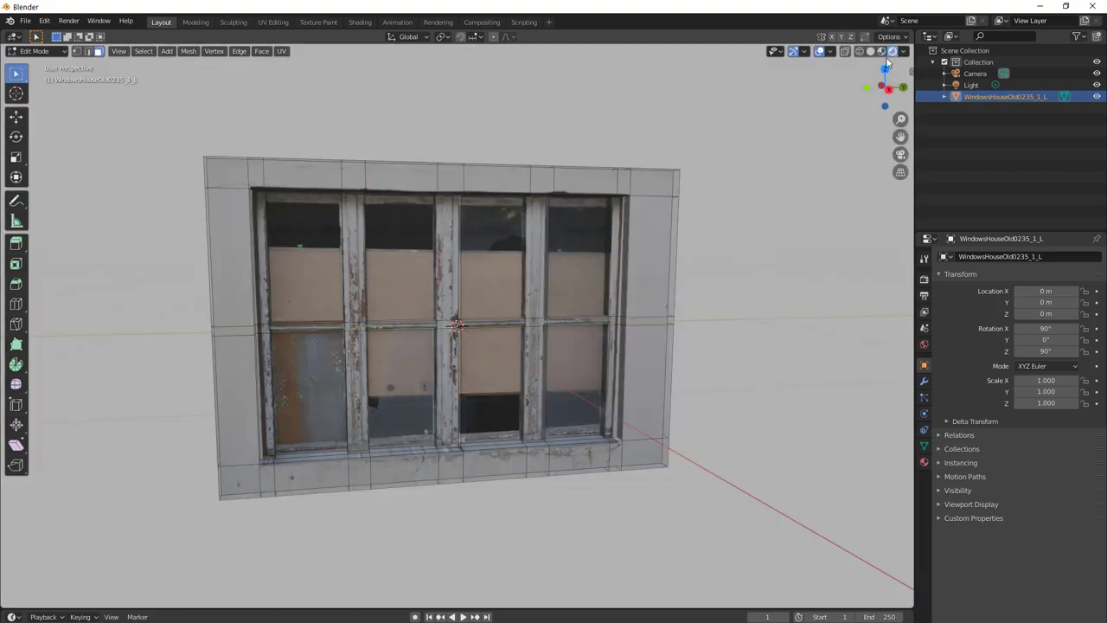
{"action": "middle_click_drag", "start_coordinate": [751, 422], "coordinate": [730, 407]}
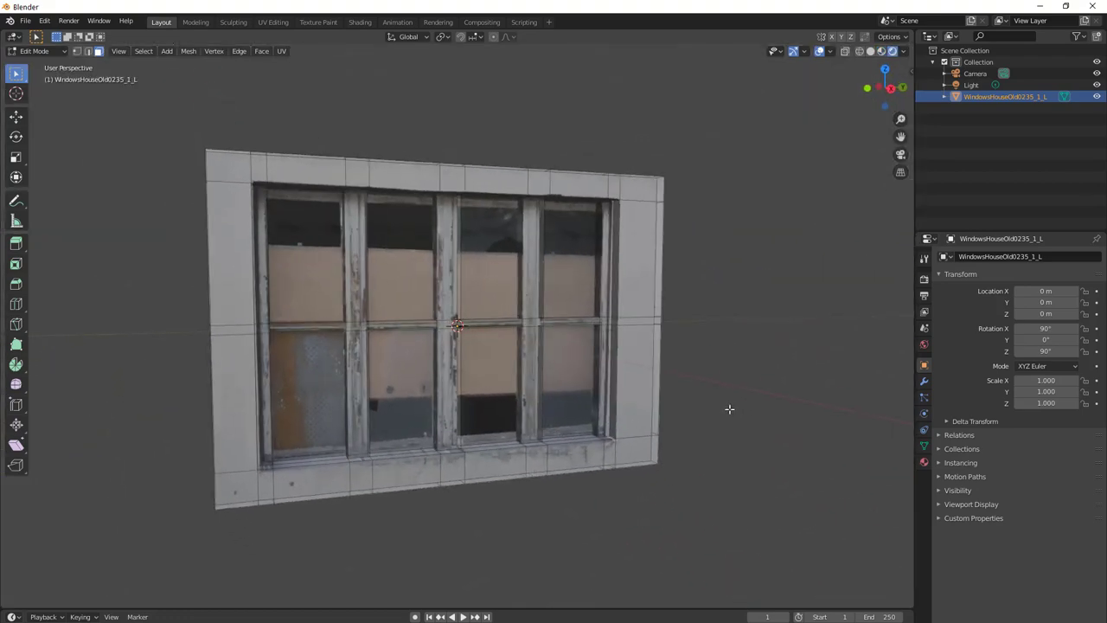
Set the render engine to Cycles and check the path-traced window relief from an angle.
{"action": "left_click", "coordinate": [924, 279]}
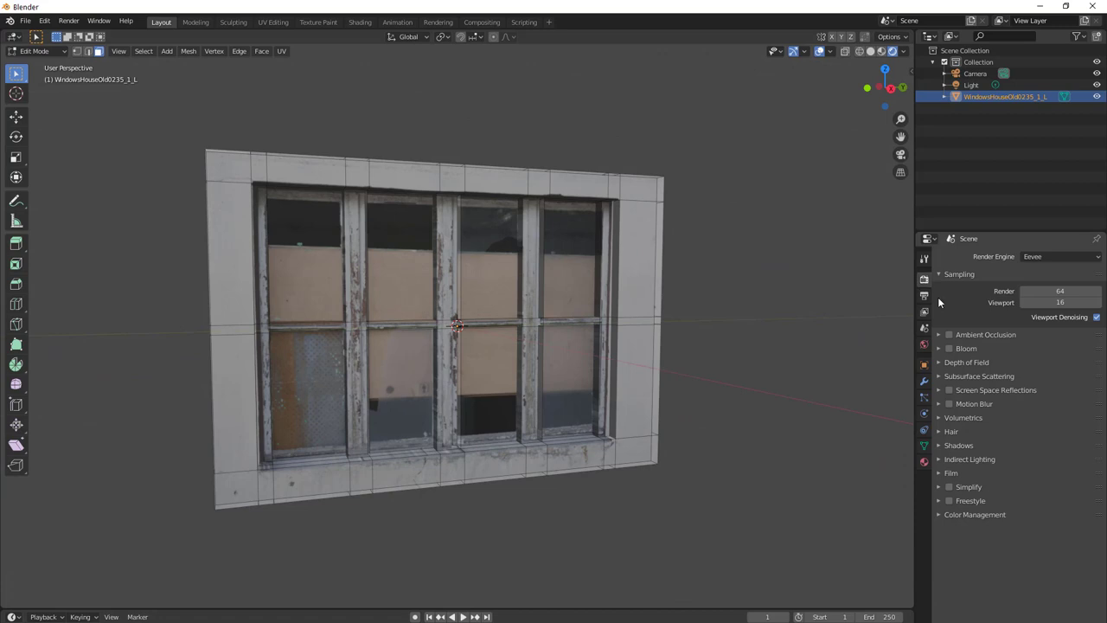
{"action": "left_click", "coordinate": [1051, 257]}
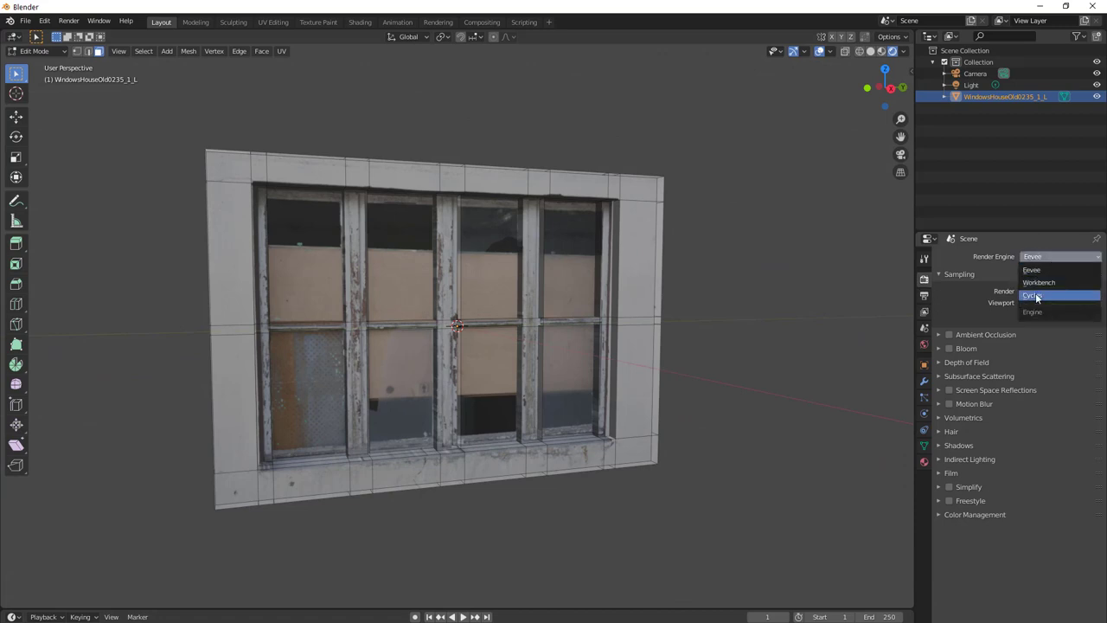
{"action": "left_click", "coordinate": [1036, 294]}
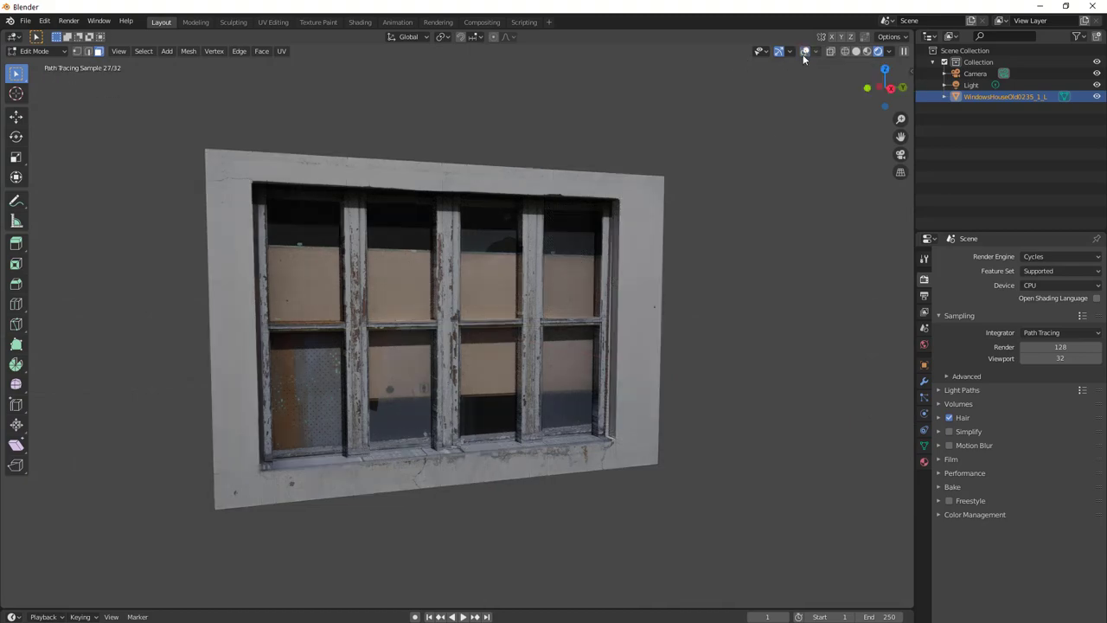
{"action": "mouse_move", "coordinate": [779, 260]}
{"action": "middle_mouse_down"}
{"action": "mouse_move", "coordinate": [731, 362]}
{"action": "mouse_move", "coordinate": [721, 349]}
{"action": "mouse_move", "coordinate": [934, 444]}
{"action": "middle_mouse_up"}
{"action": "scroll", "coordinate": [731, 362], "scroll_direction": "up", "scroll_amount": 5}
{"action": "scroll", "coordinate": [731, 361], "scroll_direction": "down", "scroll_amount": 6}
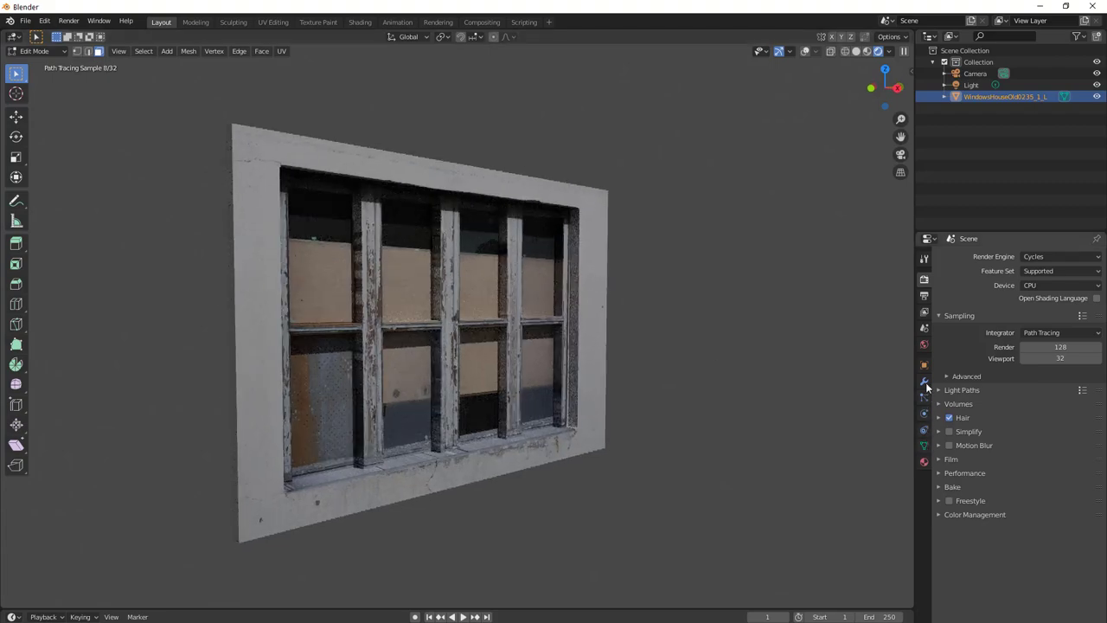
Enable the Pro Lighting: Skies world with the Clear 01 sky and inspect the lit window from several angles.
{"action": "left_click", "coordinate": [924, 344]}
{"action": "left_click", "coordinate": [949, 414]}
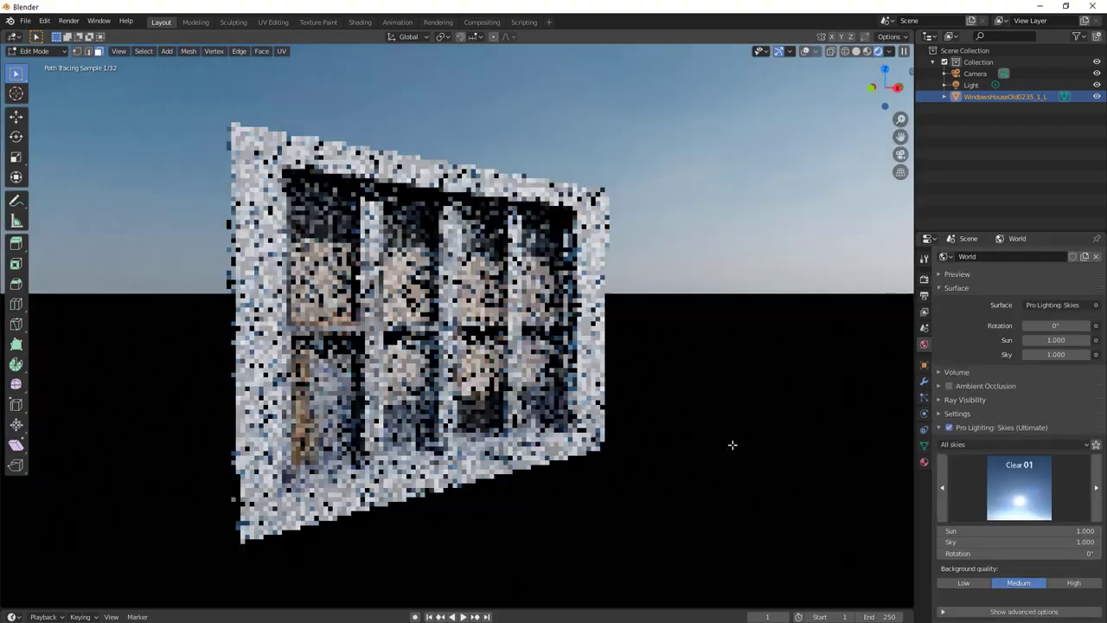
{"action": "mouse_move", "coordinate": [719, 452]}
{"action": "middle_mouse_down"}
{"action": "mouse_move", "coordinate": [710, 471]}
{"action": "mouse_move", "coordinate": [713, 436]}
{"action": "mouse_move", "coordinate": [724, 510]}
{"action": "mouse_move", "coordinate": [351, 459]}
{"action": "middle_mouse_up"}
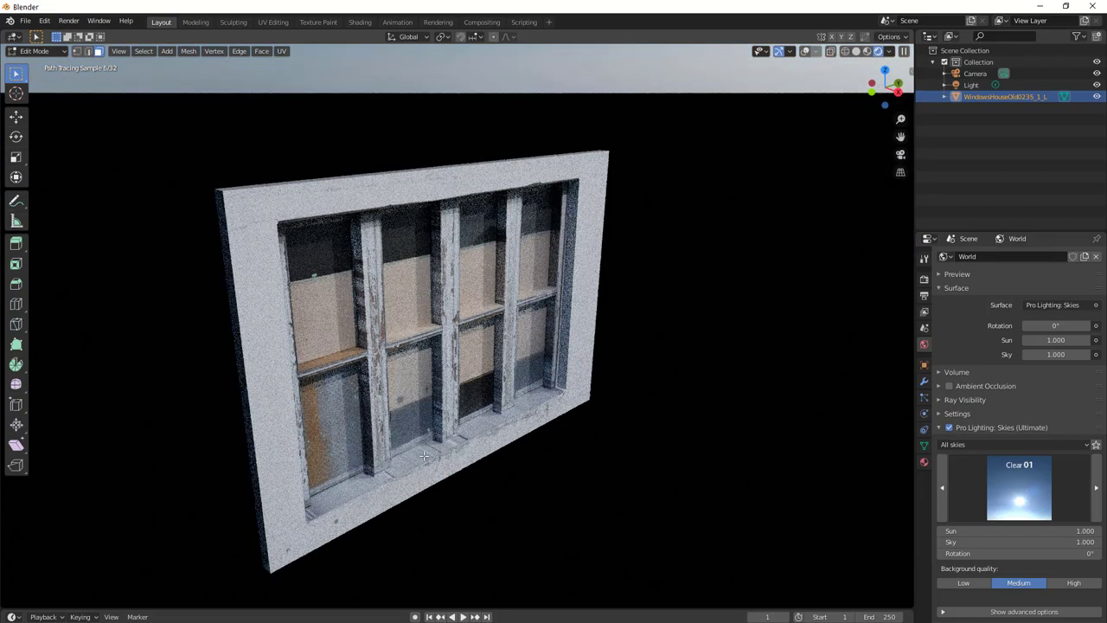
{"action": "mouse_move", "coordinate": [564, 487]}
{"action": "middle_mouse_down"}
{"action": "mouse_move", "coordinate": [571, 494]}
{"action": "mouse_move", "coordinate": [518, 468]}
{"action": "middle_mouse_up"}
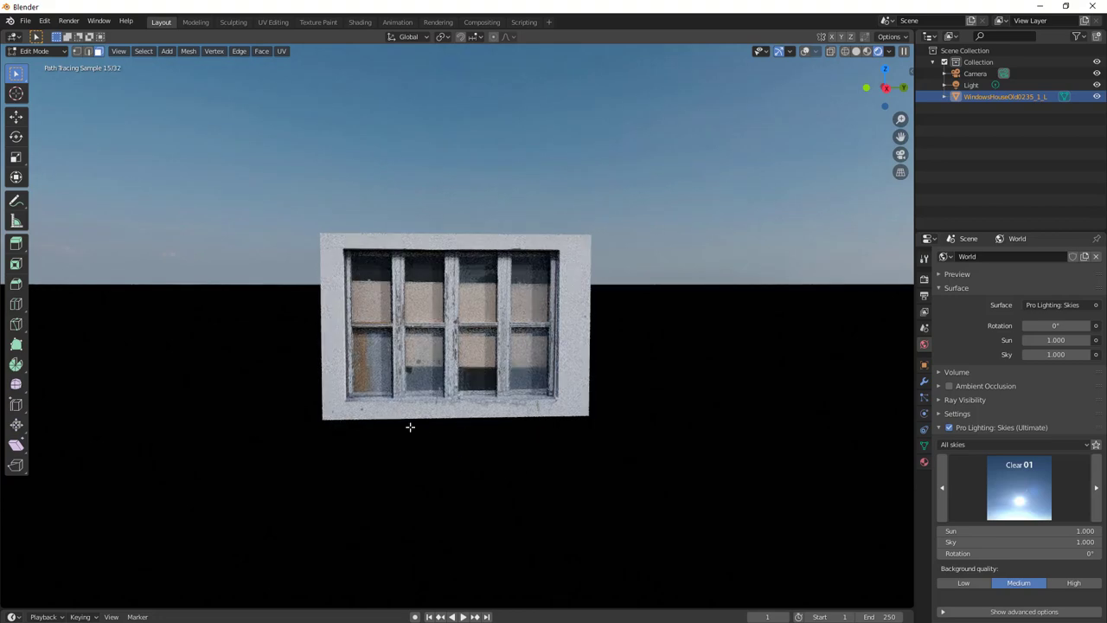
{"action": "mouse_move", "coordinate": [410, 427]}
{"action": "middle_mouse_down"}
{"action": "mouse_move", "coordinate": [432, 453]}
{"action": "mouse_move", "coordinate": [396, 407]}
{"action": "middle_mouse_up"}
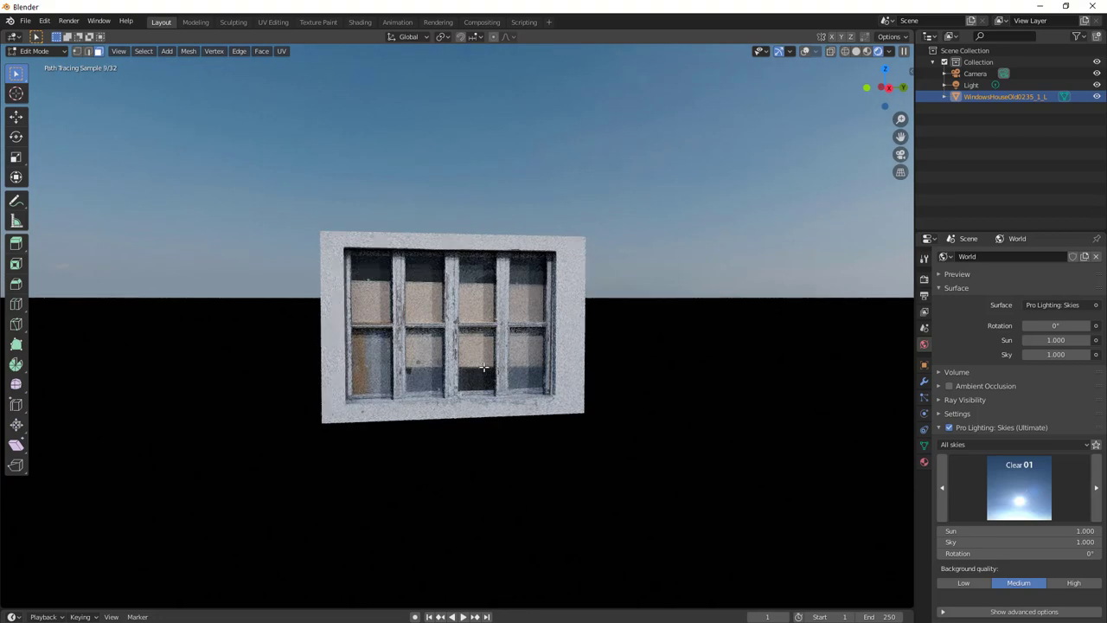
{"action": "mouse_move", "coordinate": [542, 482]}
{"action": "middle_mouse_down"}
{"action": "mouse_move", "coordinate": [544, 514]}
{"action": "mouse_move", "coordinate": [571, 495]}
{"action": "mouse_move", "coordinate": [564, 480]}
{"action": "mouse_move", "coordinate": [463, 477]}
{"action": "middle_mouse_up"}
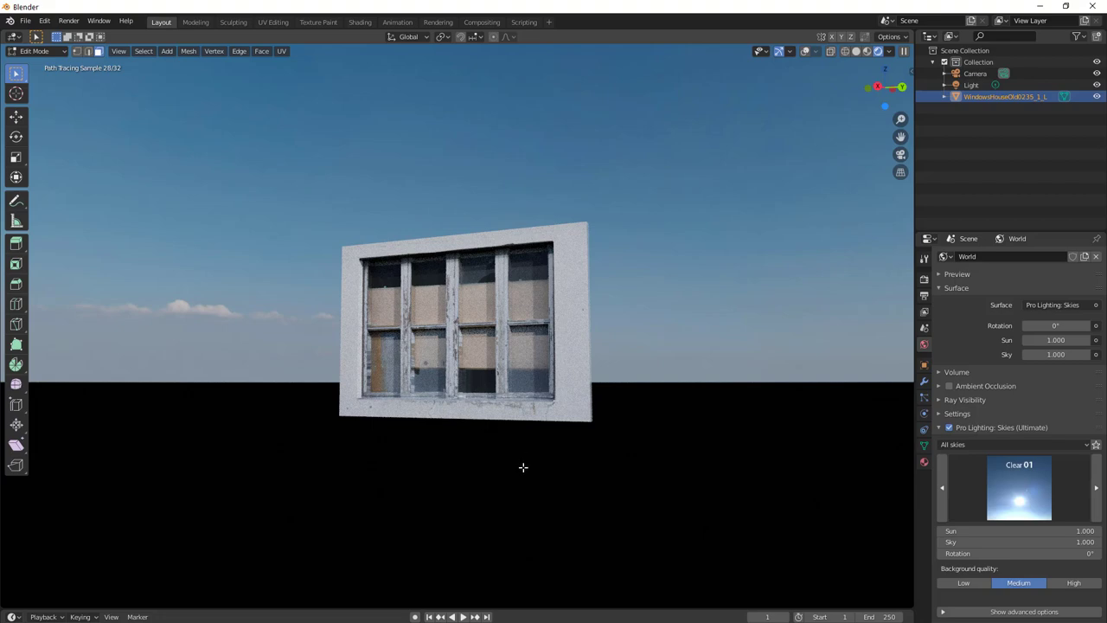
{"action": "mouse_move", "coordinate": [526, 479]}
{"action": "middle_mouse_down"}
{"action": "mouse_move", "coordinate": [575, 484]}
{"action": "mouse_move", "coordinate": [605, 507]}
{"action": "mouse_move", "coordinate": [583, 484]}
{"action": "mouse_move", "coordinate": [631, 477]}
{"action": "mouse_move", "coordinate": [549, 476]}
{"action": "mouse_move", "coordinate": [553, 494]}
{"action": "middle_mouse_up"}
{"action": "scroll", "coordinate": [585, 481], "scroll_direction": "up", "scroll_amount": 3}
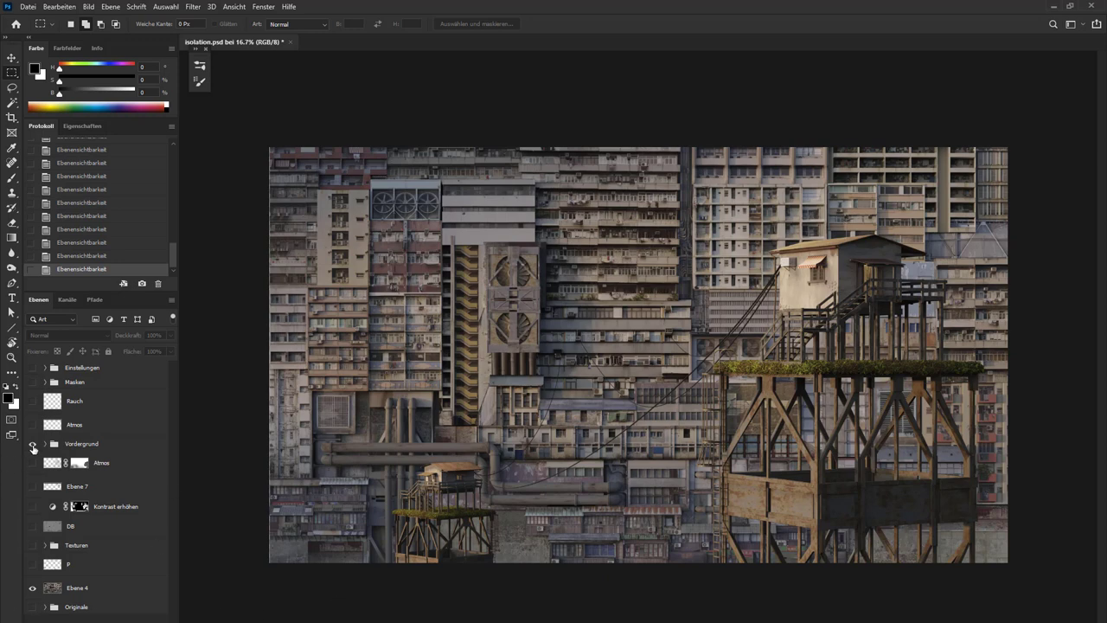
Switch to Photoshop and compare isolation.psd with and without the Vordergrund group, leaving the group hidden.
{"action": "left_click", "coordinate": [32, 444]}
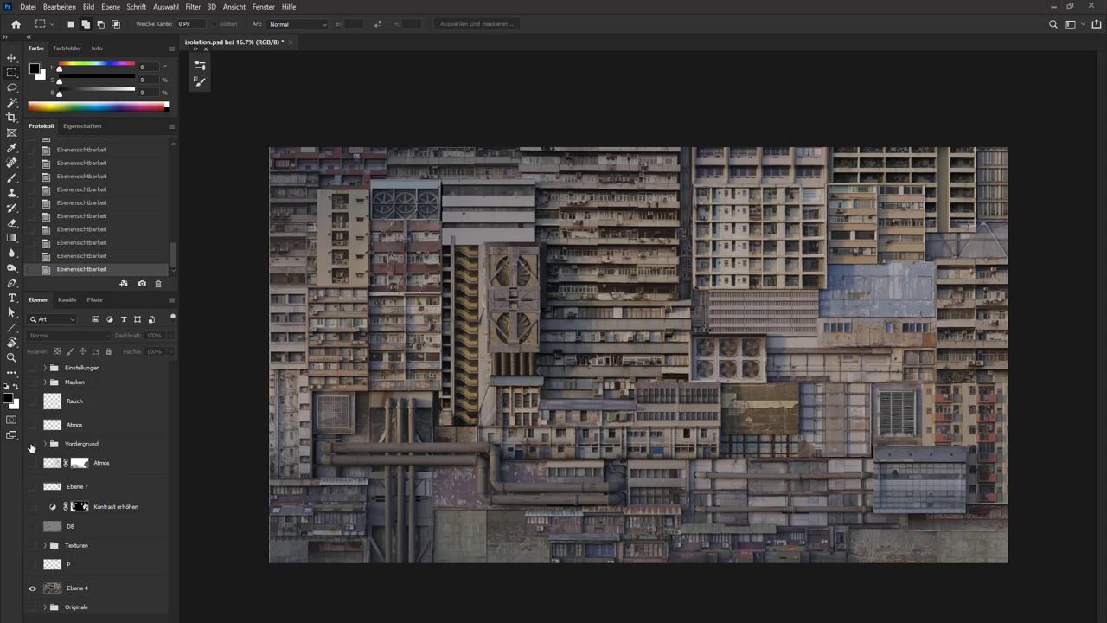
{"action": "left_click", "coordinate": [32, 444]}
{"action": "left_click", "coordinate": [32, 443]}
{"action": "left_click", "coordinate": [32, 444]}
{"action": "left_click", "coordinate": [32, 444]}
Show layer P and compare the upper facades with and without the Texturen group, leaving the group shown.
{"action": "key", "text": "ctrl+plus"}
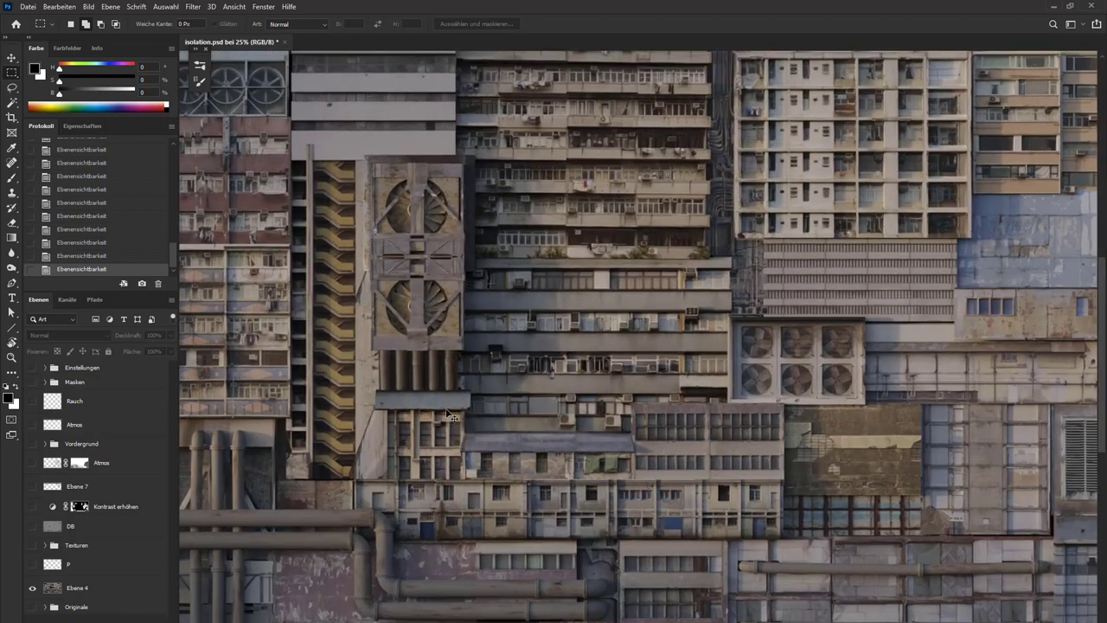
{"action": "left_click_drag", "start_coordinate": [396, 297], "coordinate": [539, 440]}
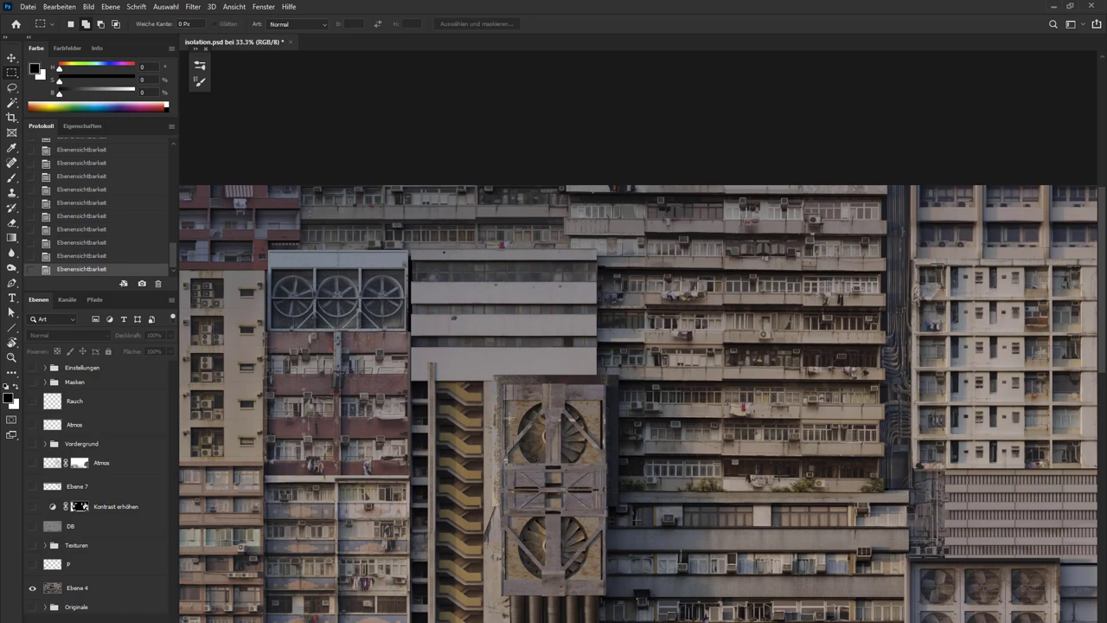
{"action": "left_click", "coordinate": [35, 565]}
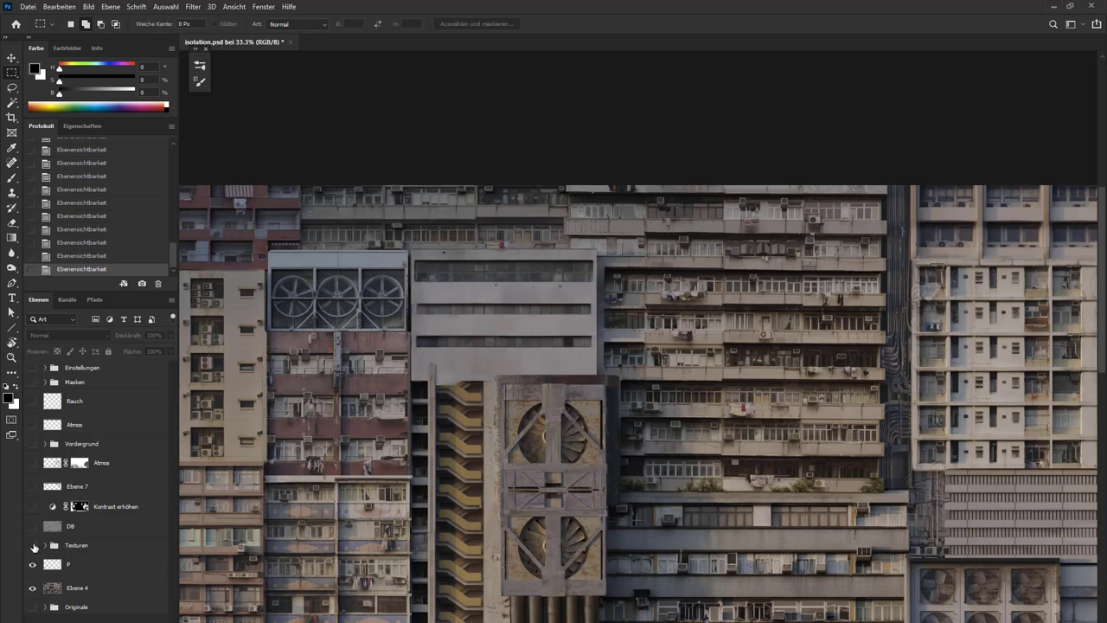
{"action": "left_click", "coordinate": [32, 546]}
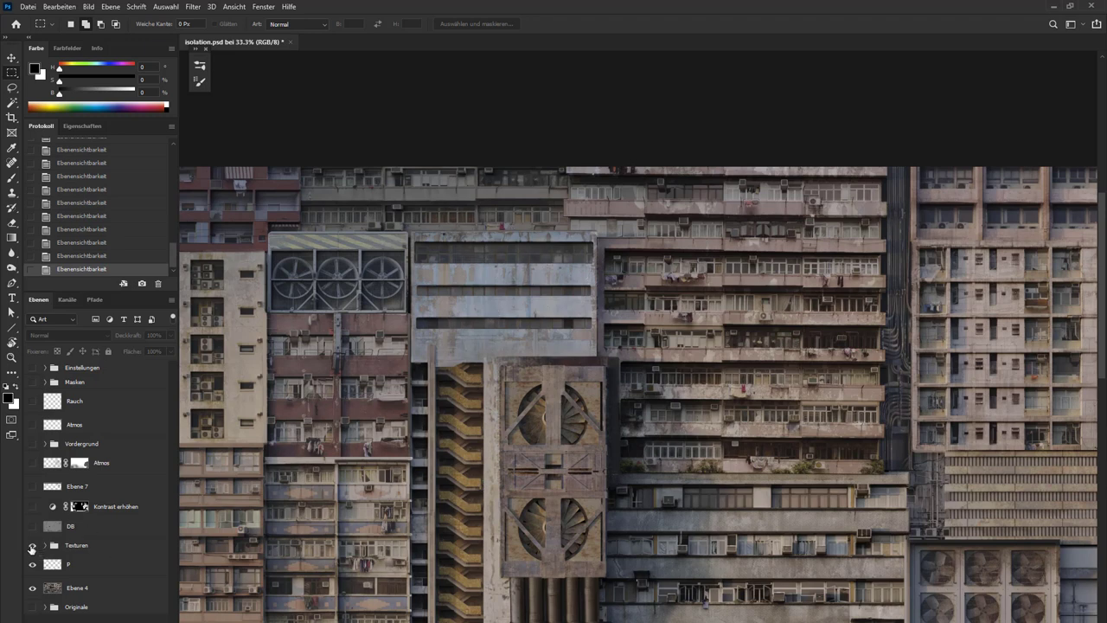
{"action": "left_click", "coordinate": [32, 546]}
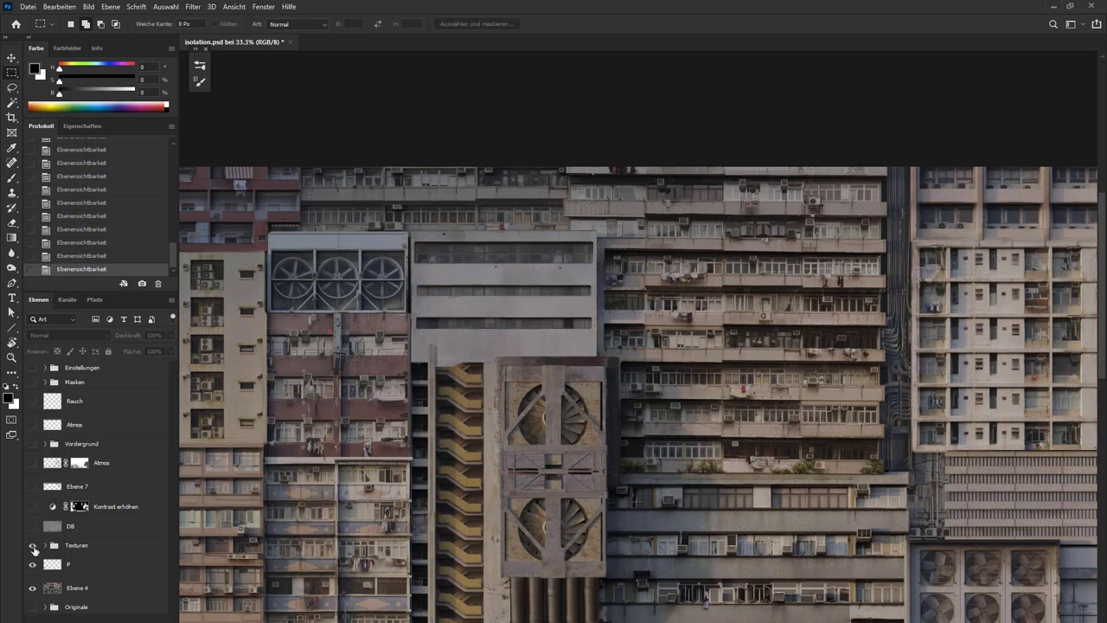
{"action": "left_click", "coordinate": [32, 546]}
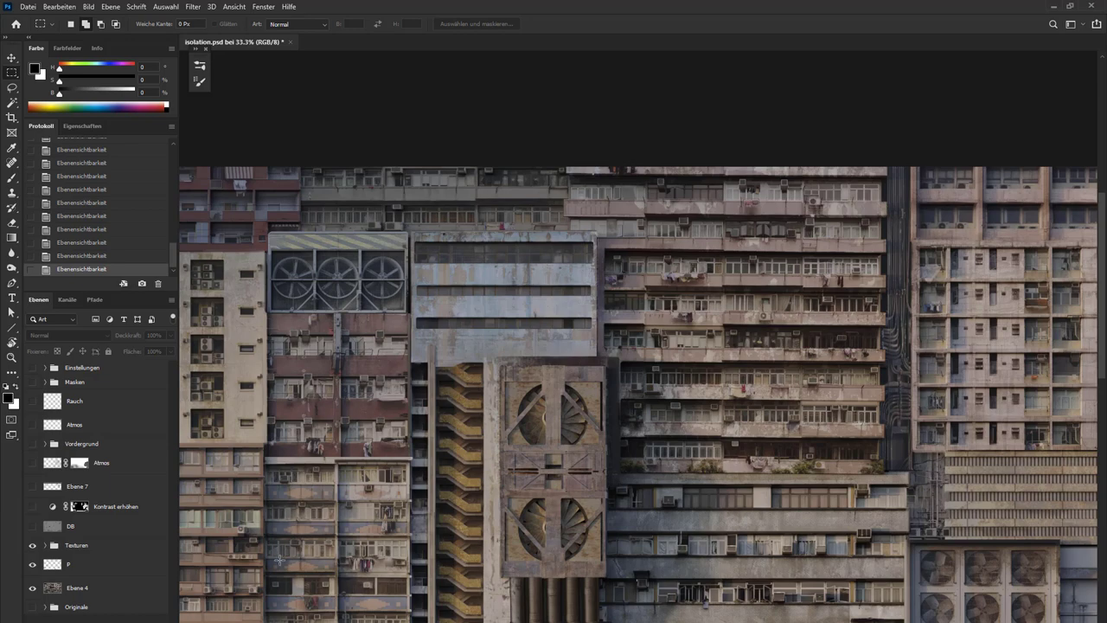
Show the DB, Kontrast erhöhen and Ebene 7 layers and the Vordergrund group across the whole image.
{"action": "left_click", "coordinate": [32, 526]}
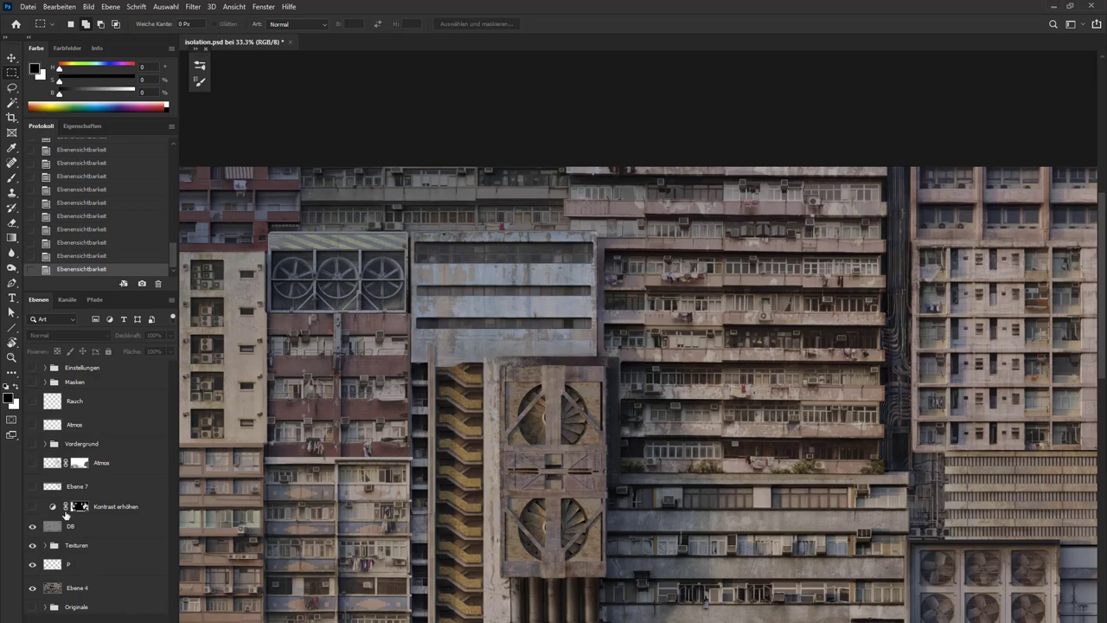
{"action": "key", "text": "ctrl+minus"}
{"action": "key", "text": "ctrl+minus"}
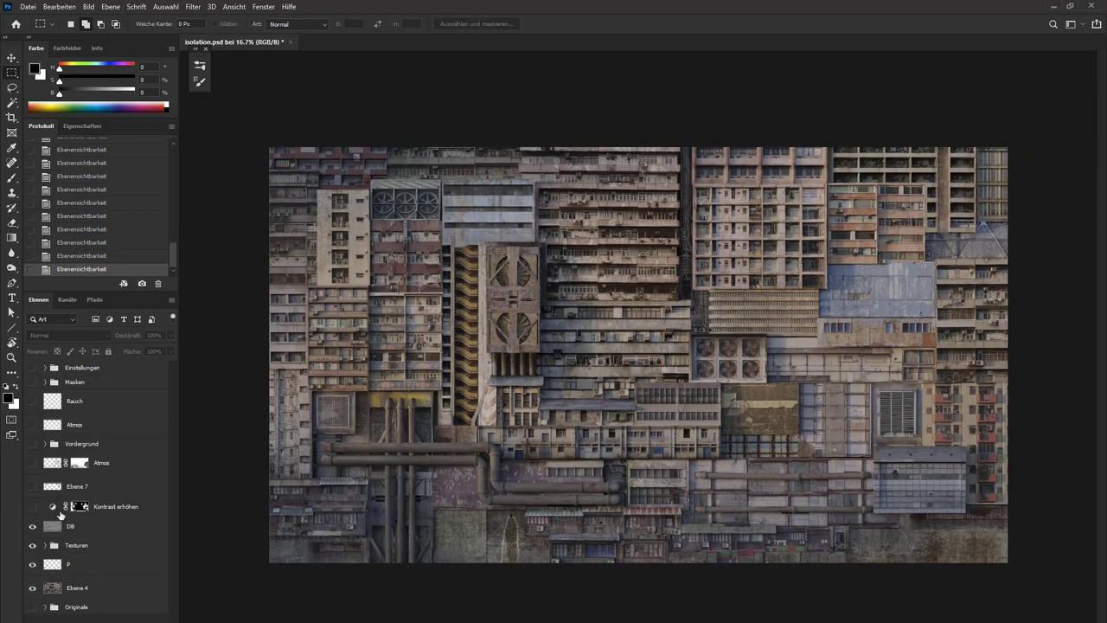
{"action": "left_click", "coordinate": [32, 506]}
{"action": "left_click", "coordinate": [32, 486]}
{"action": "left_click", "coordinate": [32, 444]}
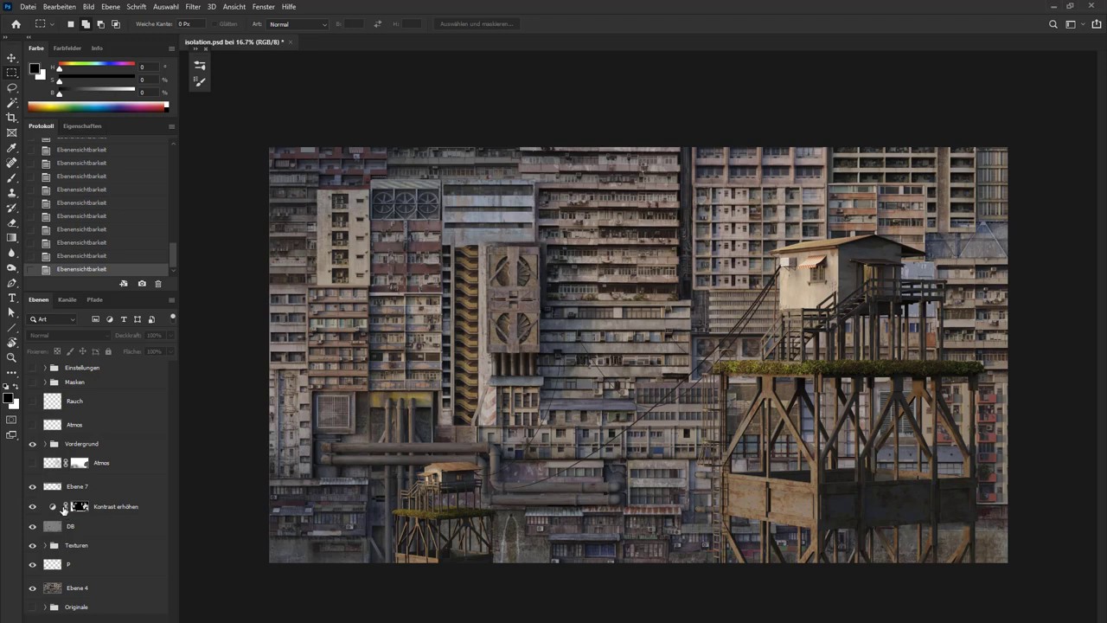
Show both Atmos layers, the Rauch layer and the Einstellungen group, and view the finished composite in full-screen mode.
{"action": "left_click", "coordinate": [33, 464]}
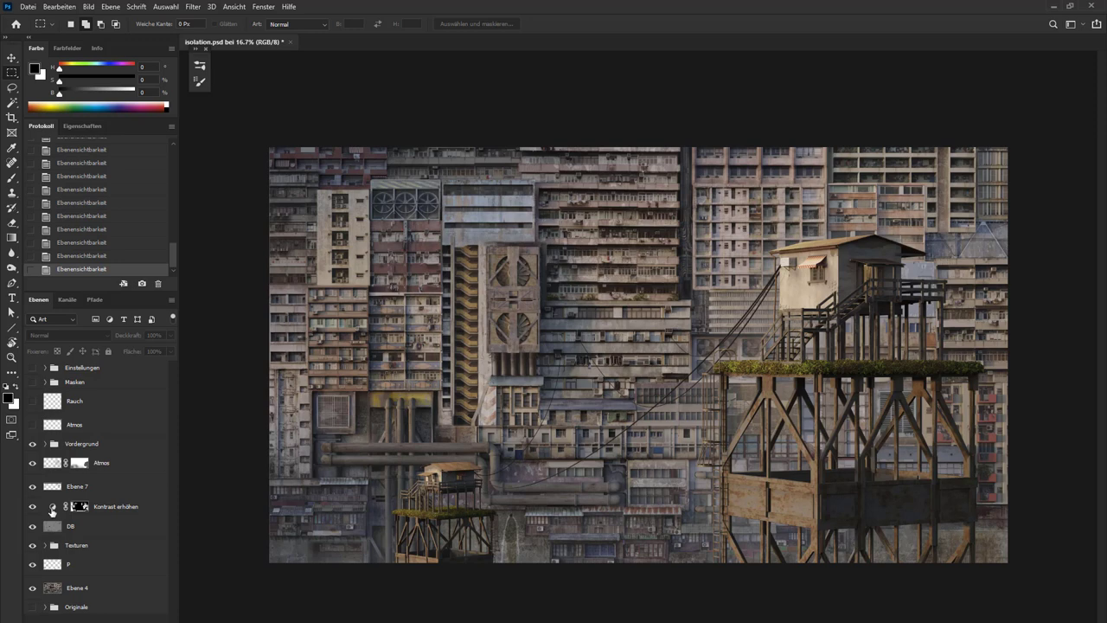
{"action": "left_click", "coordinate": [33, 425]}
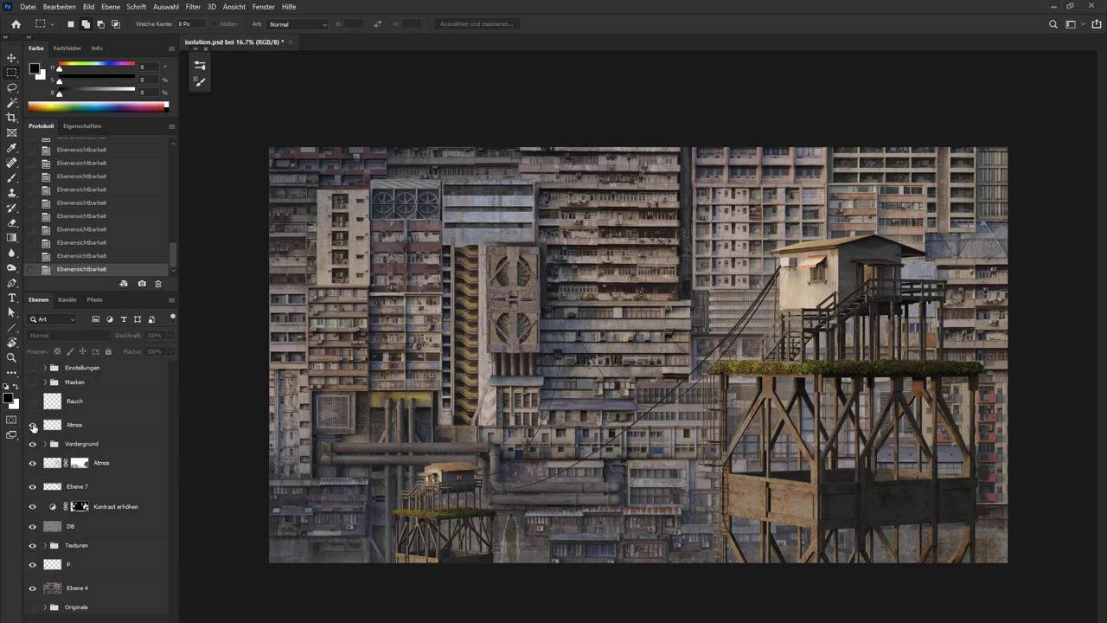
{"action": "left_click", "coordinate": [33, 401]}
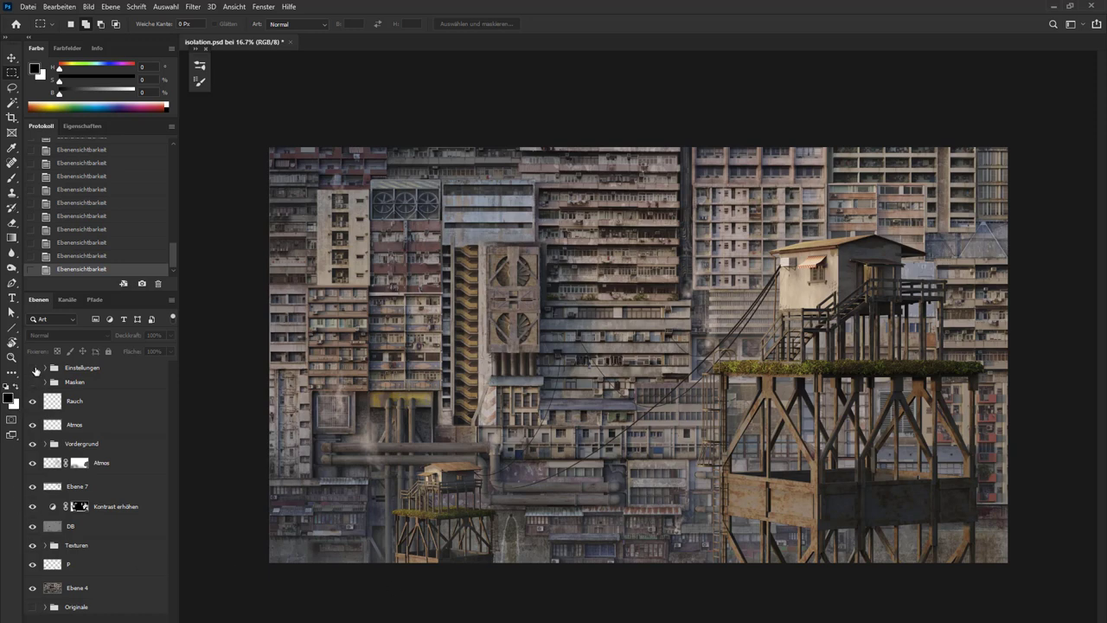
{"action": "left_click", "coordinate": [33, 368]}
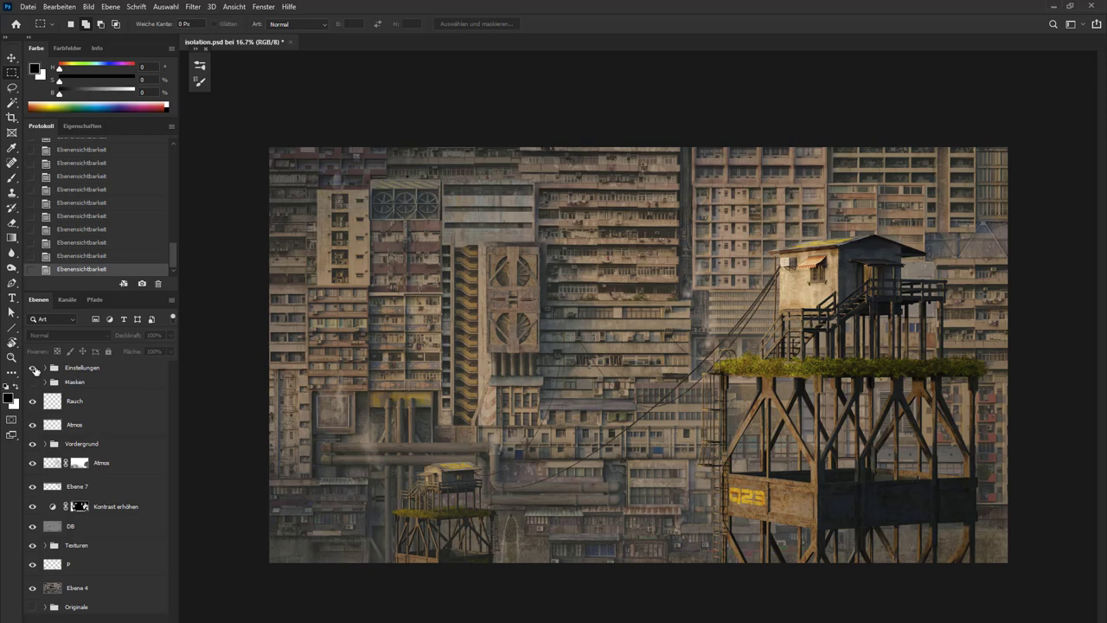
{"action": "key", "text": "f"}
{"action": "key", "text": "f"}
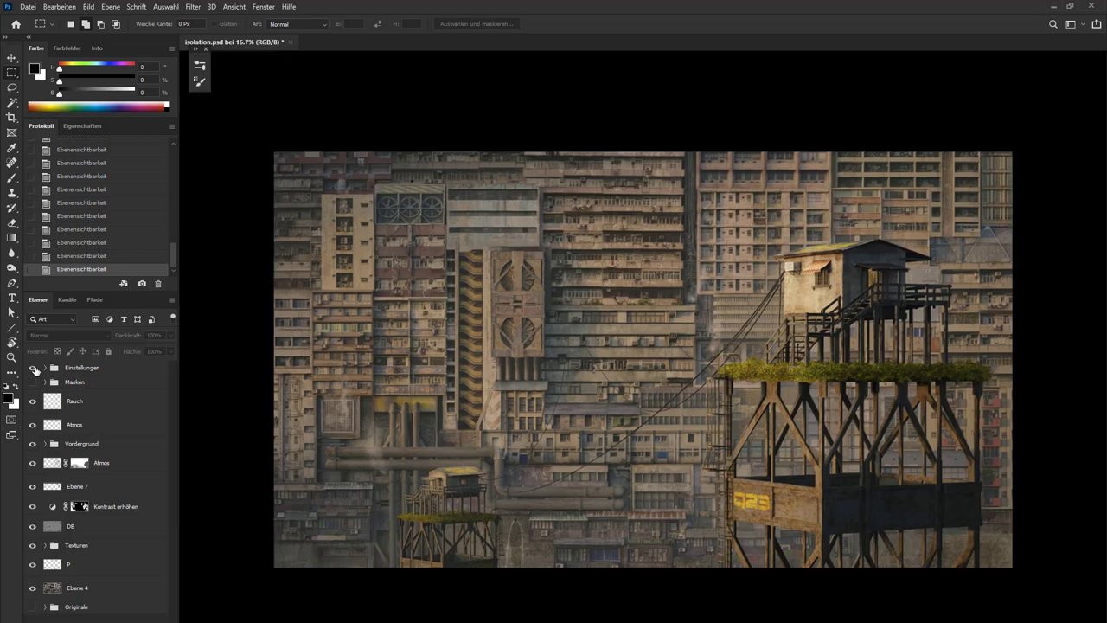